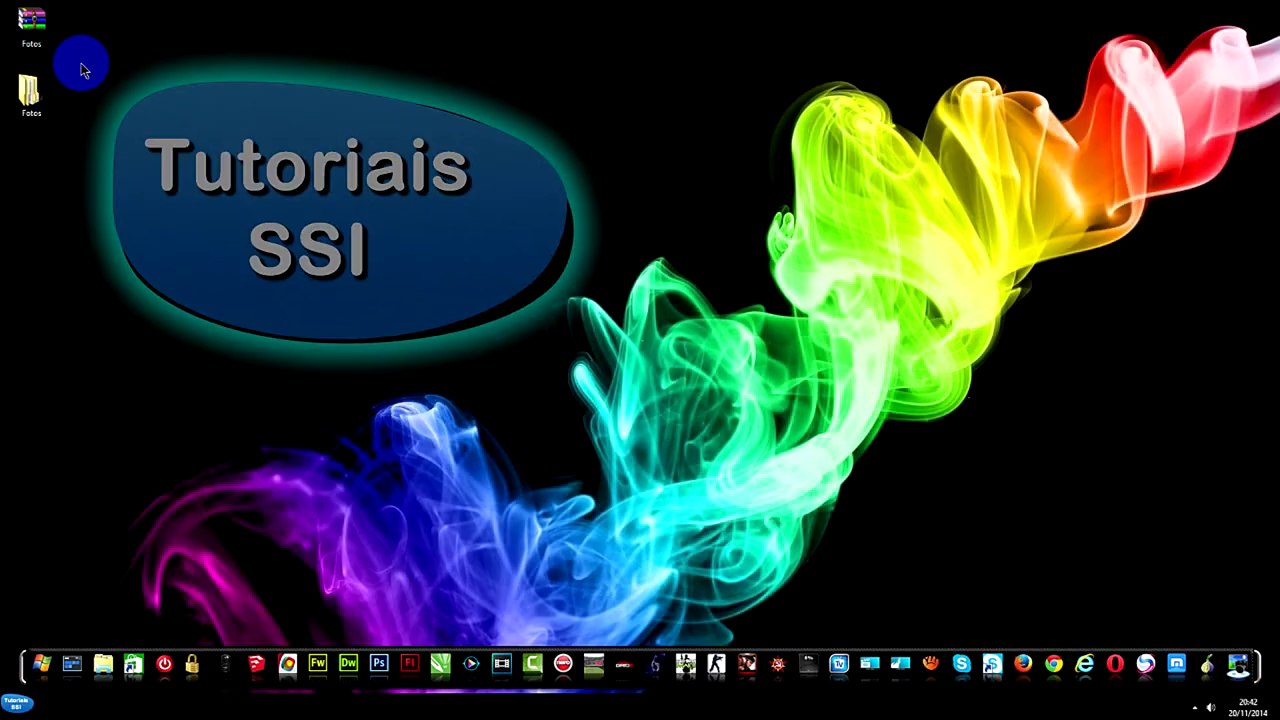
- View the pictures in the nested Fotos folder on the desktop and close the window
double_click(37, 98)
left_click(157, 130)
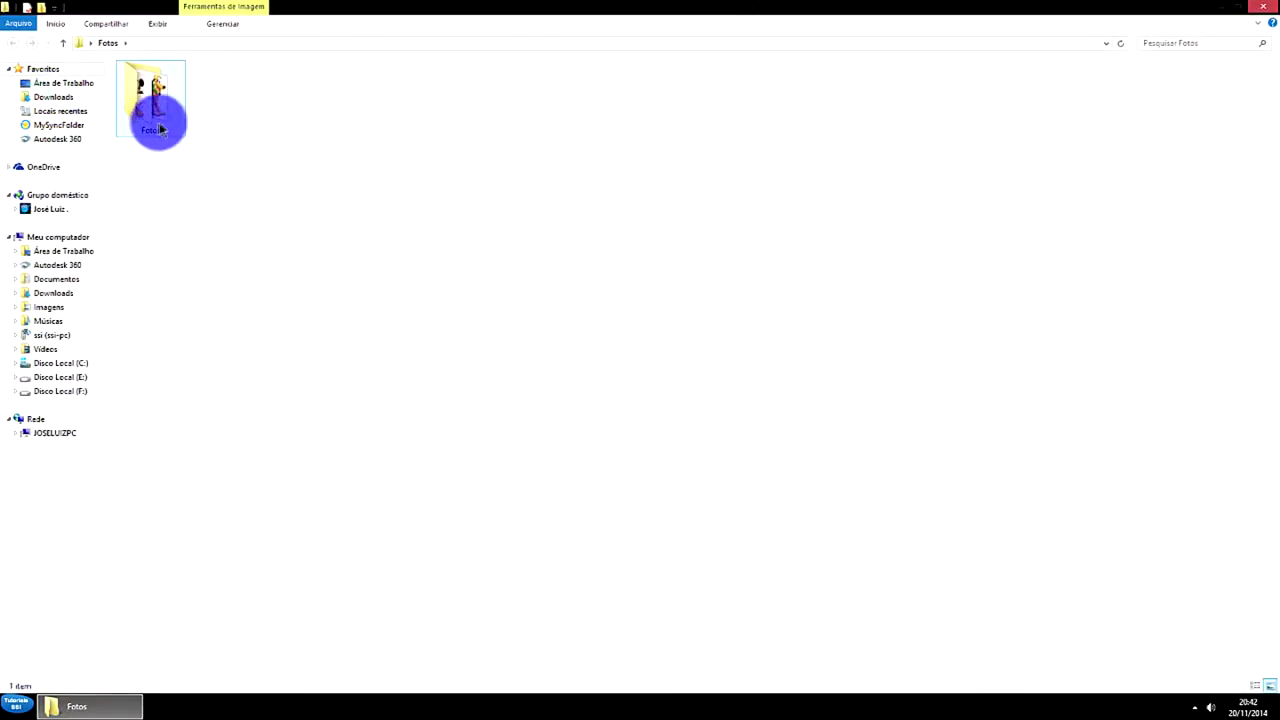
double_click(160, 111)
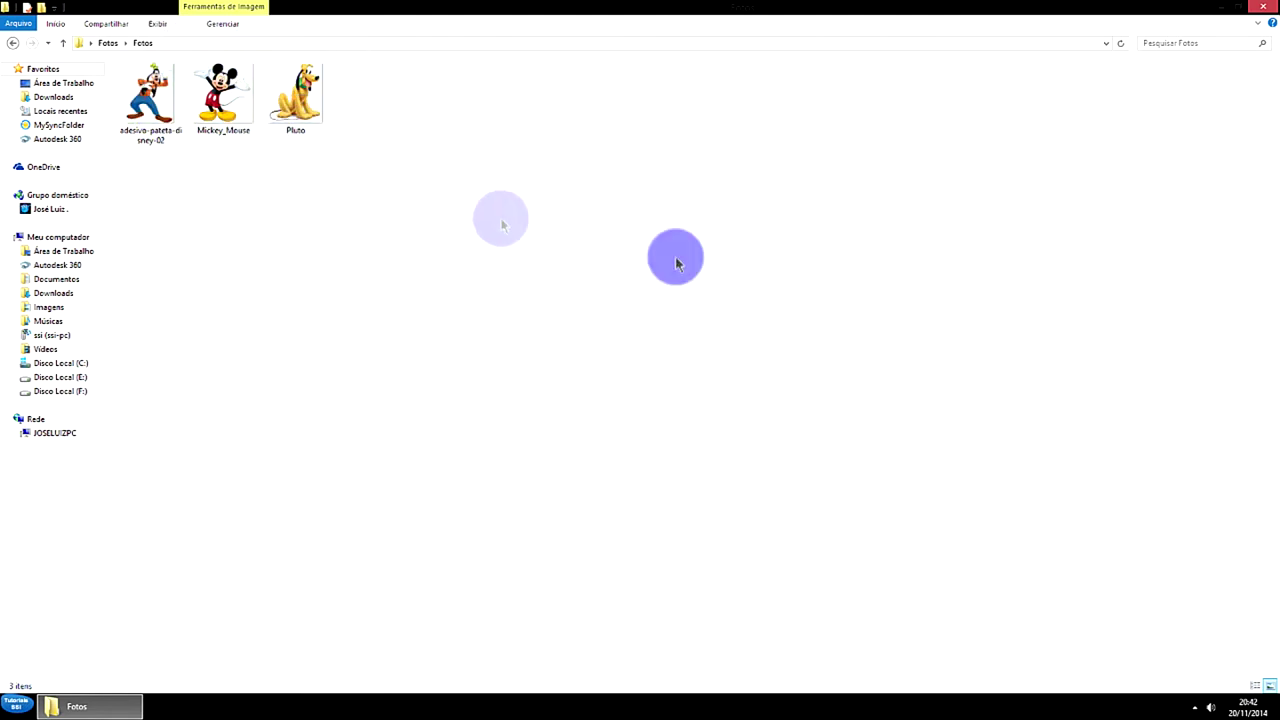
left_click(1270, 10)
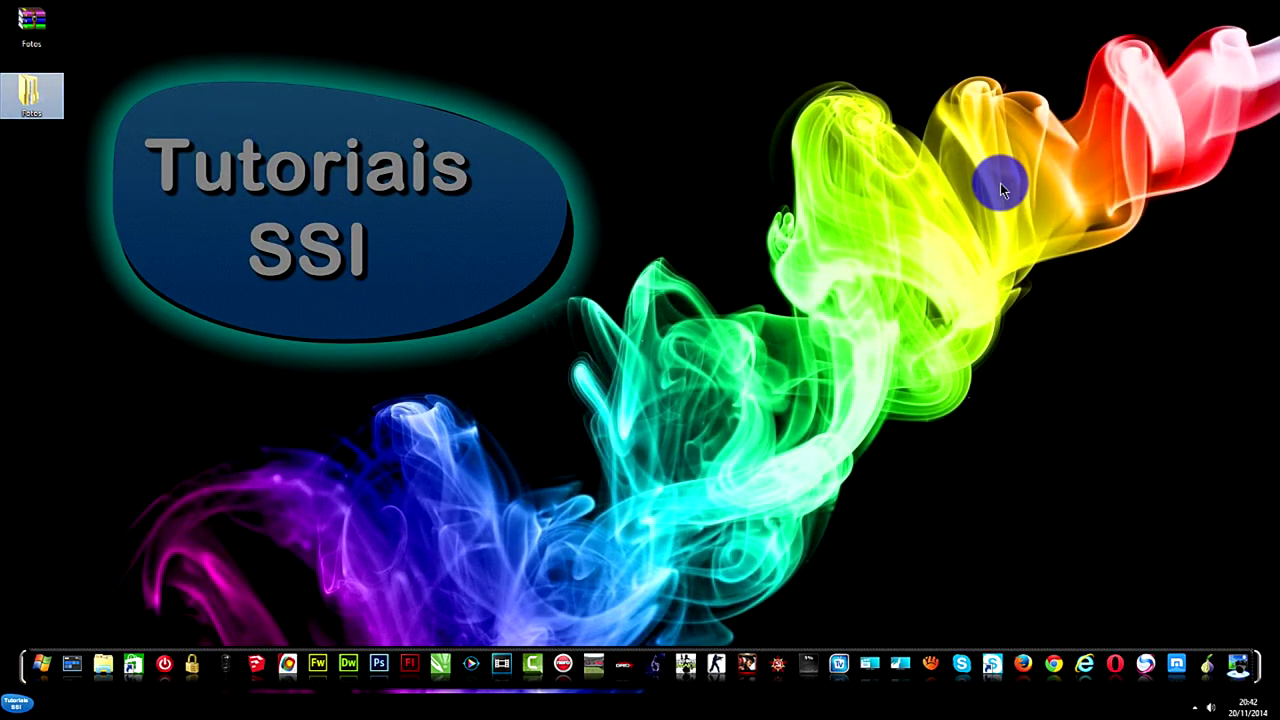
- Permanently delete the extracted Fotos folder from the desktop
key("shift+Delete")
key("Return")
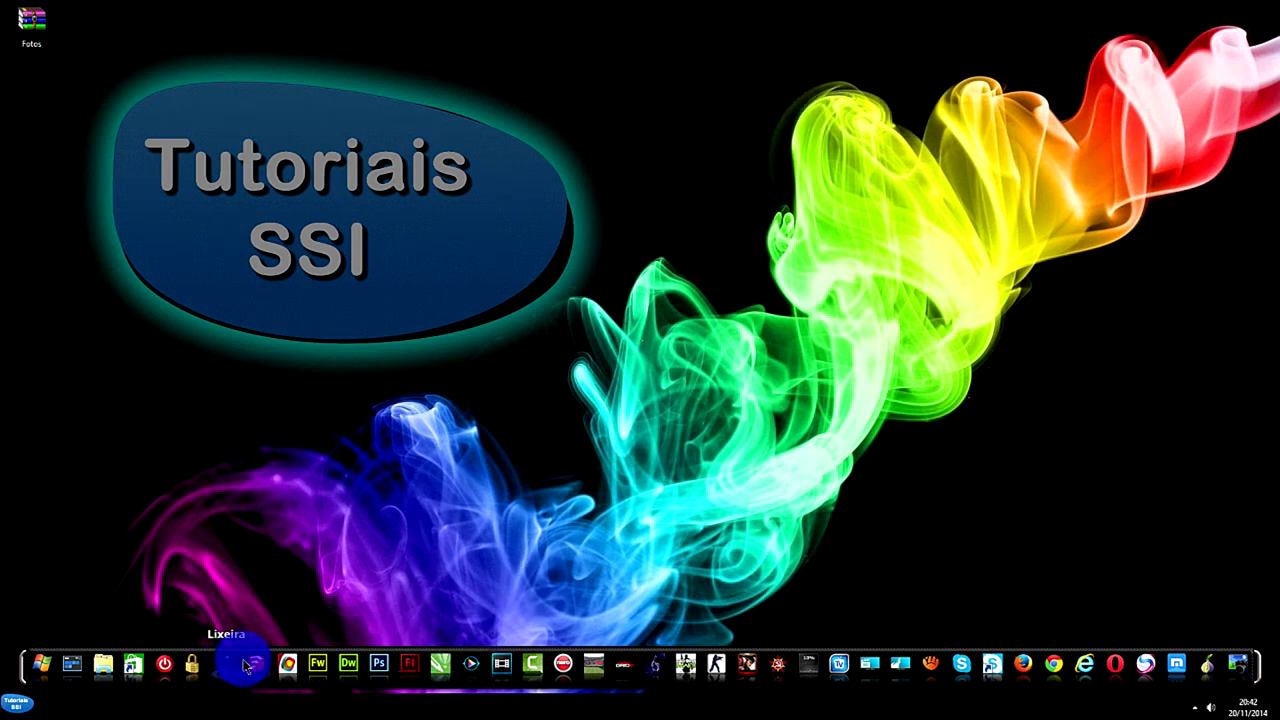
- Move the Fotos archive onto the wallpaper logo and extract its contents to the desktop
left_click_drag(60, 43, 240, 172)
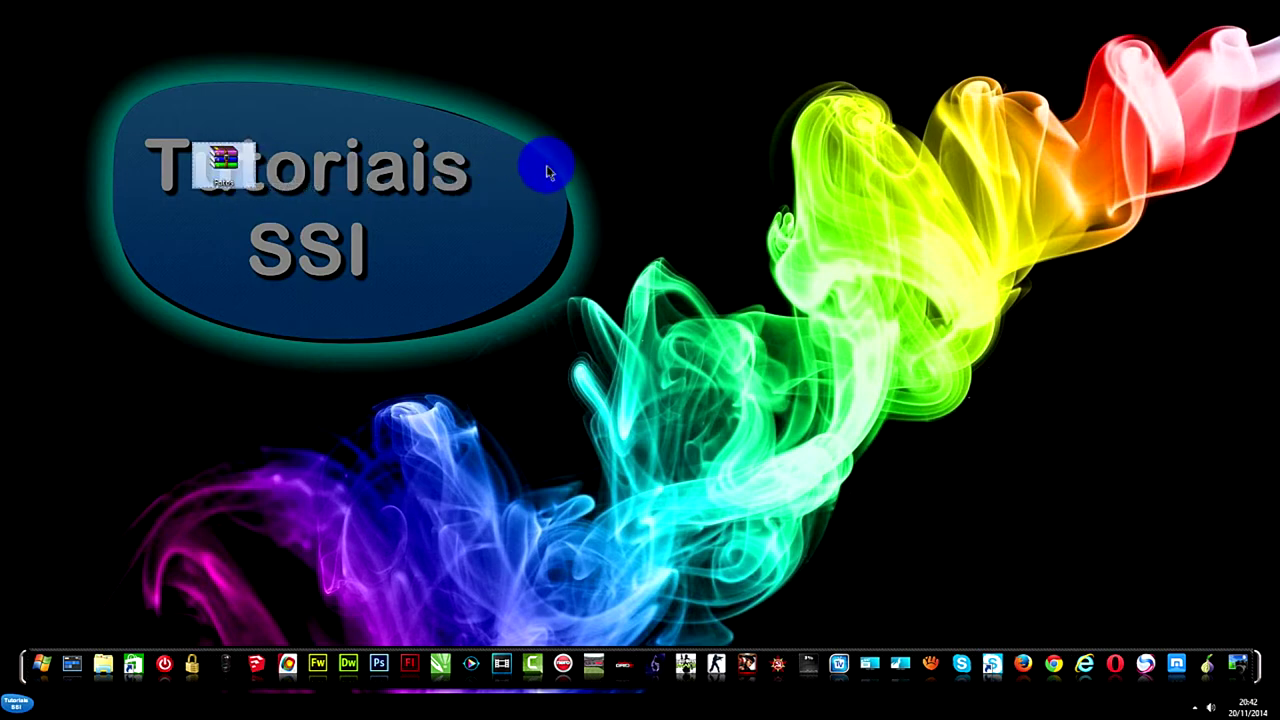
left_click(555, 243)
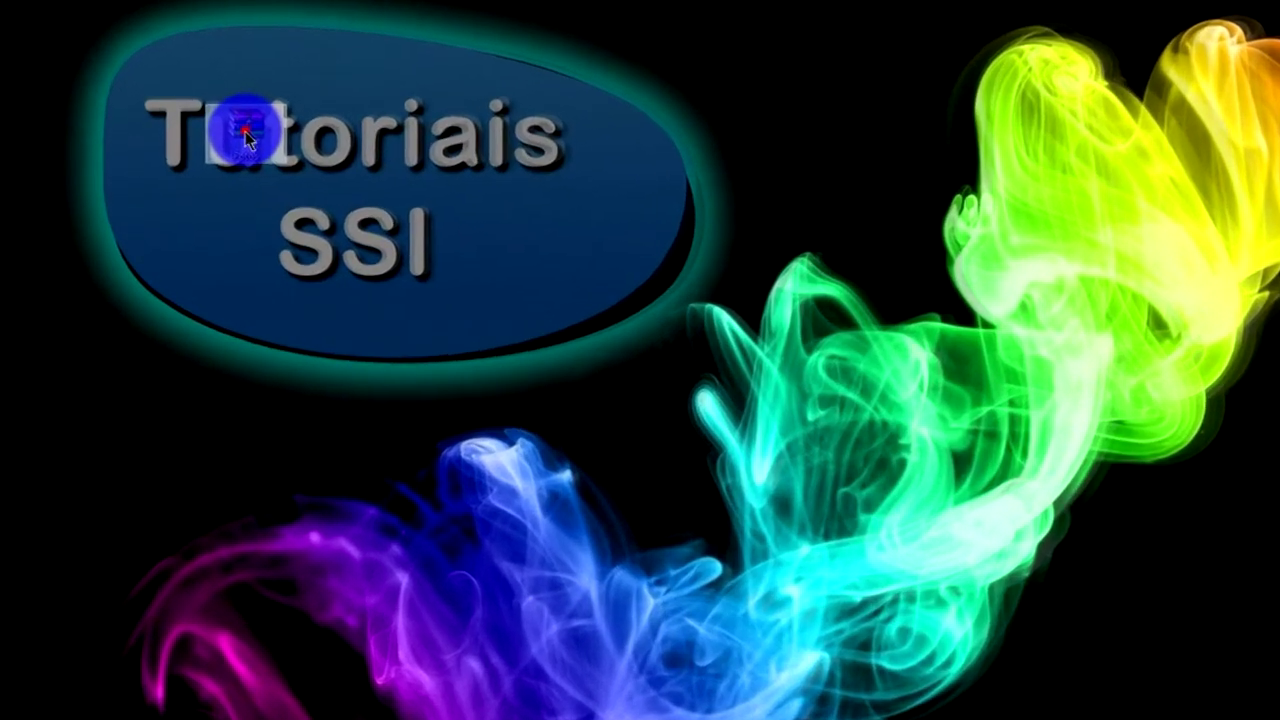
right_click(225, 163)
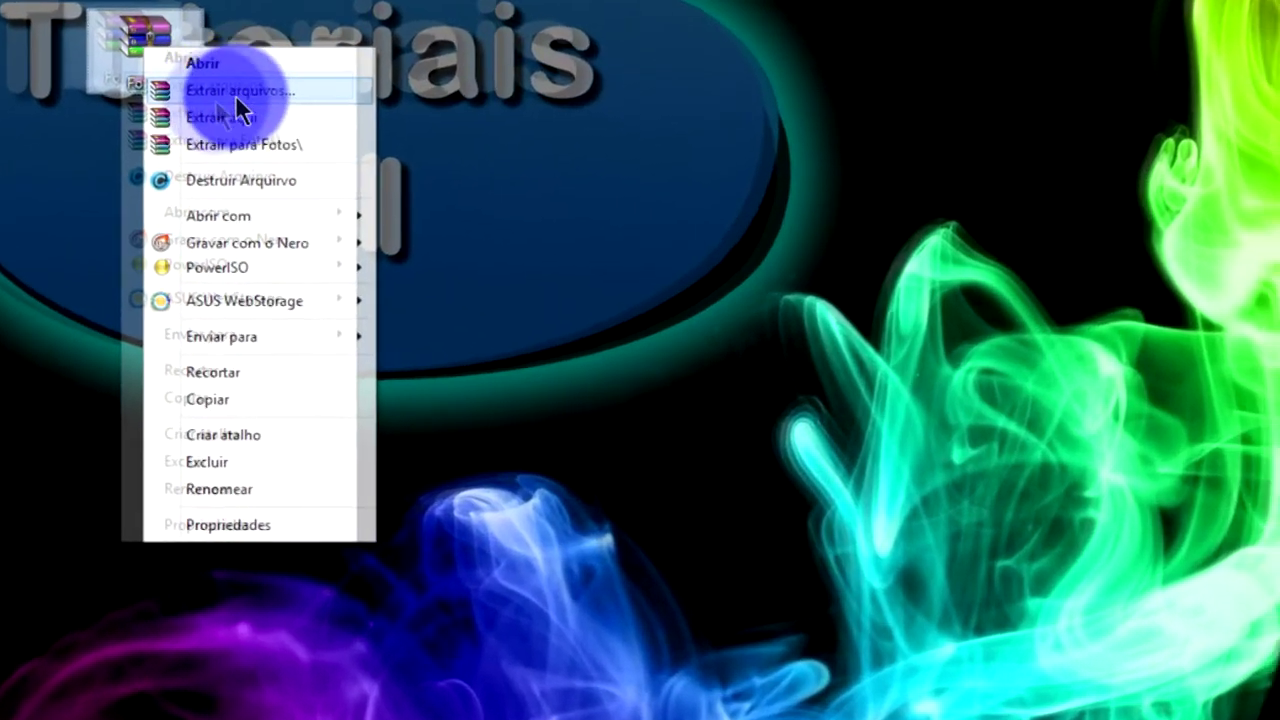
left_click(235, 92)
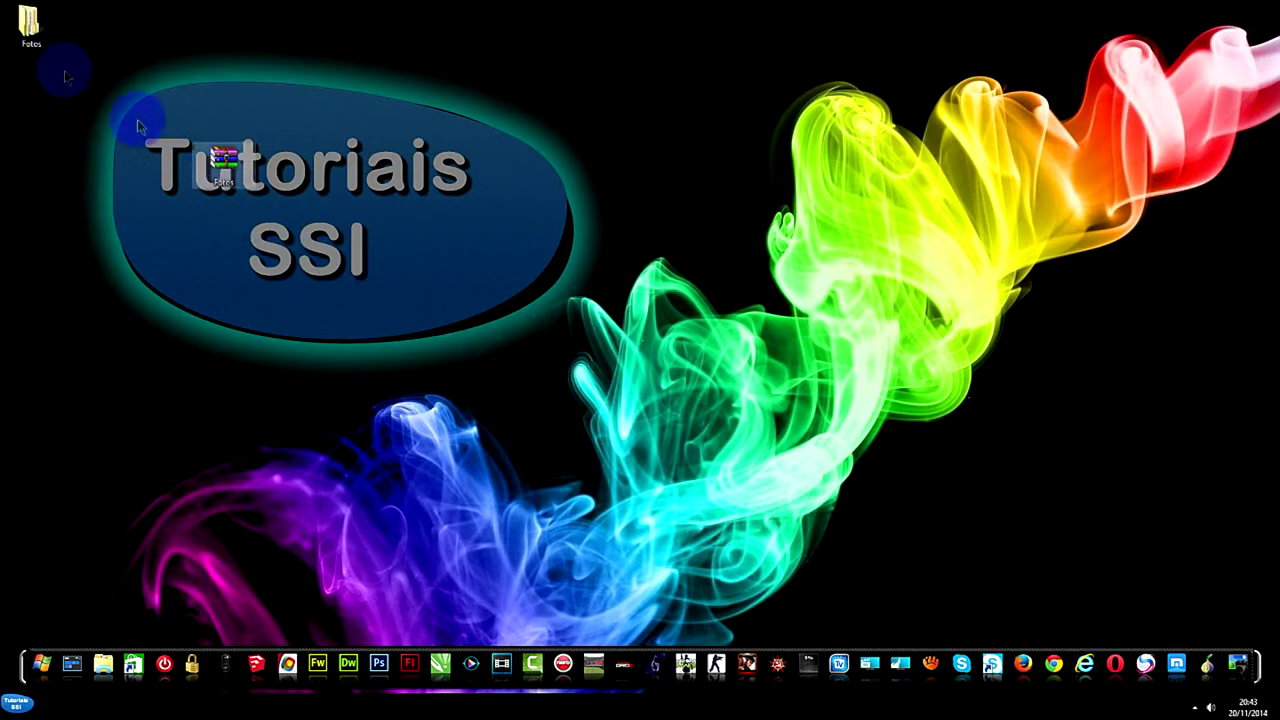
- Open the nested Fotos folder and start adding the Pluto picture to a new WinRAR archive
double_click(29, 24)
left_click(130, 103)
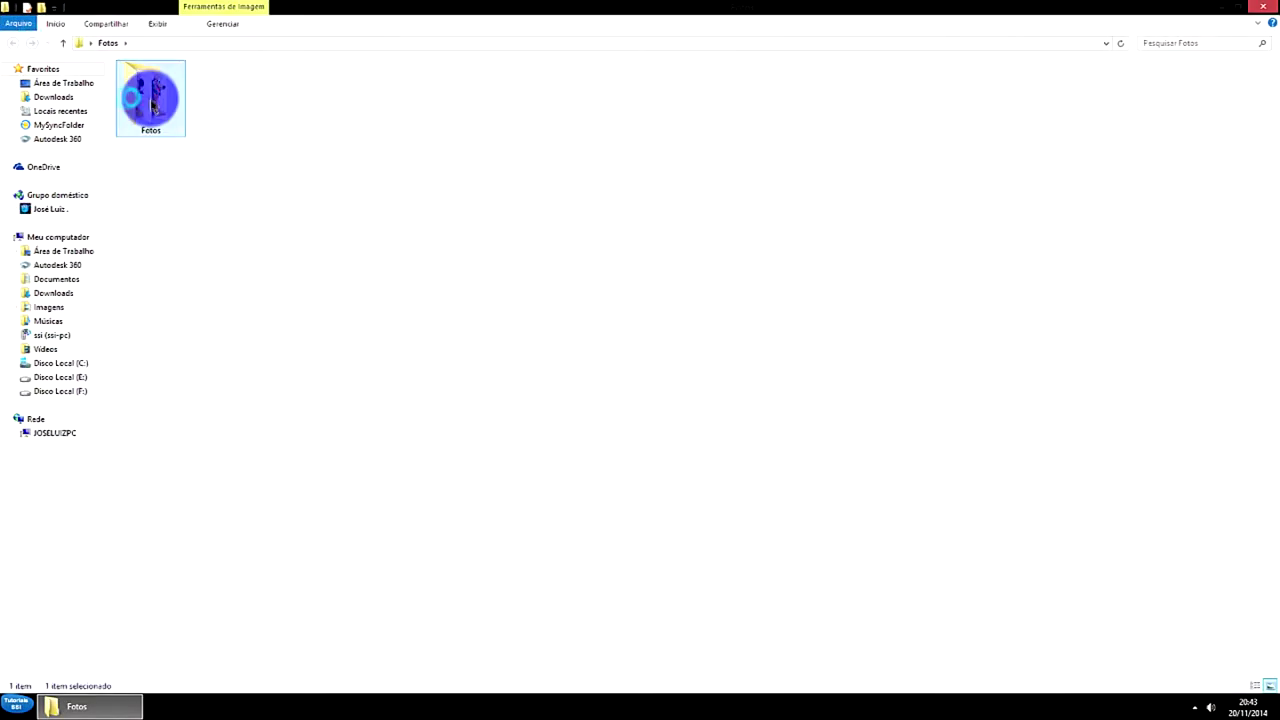
double_click(150, 100)
left_click(297, 97)
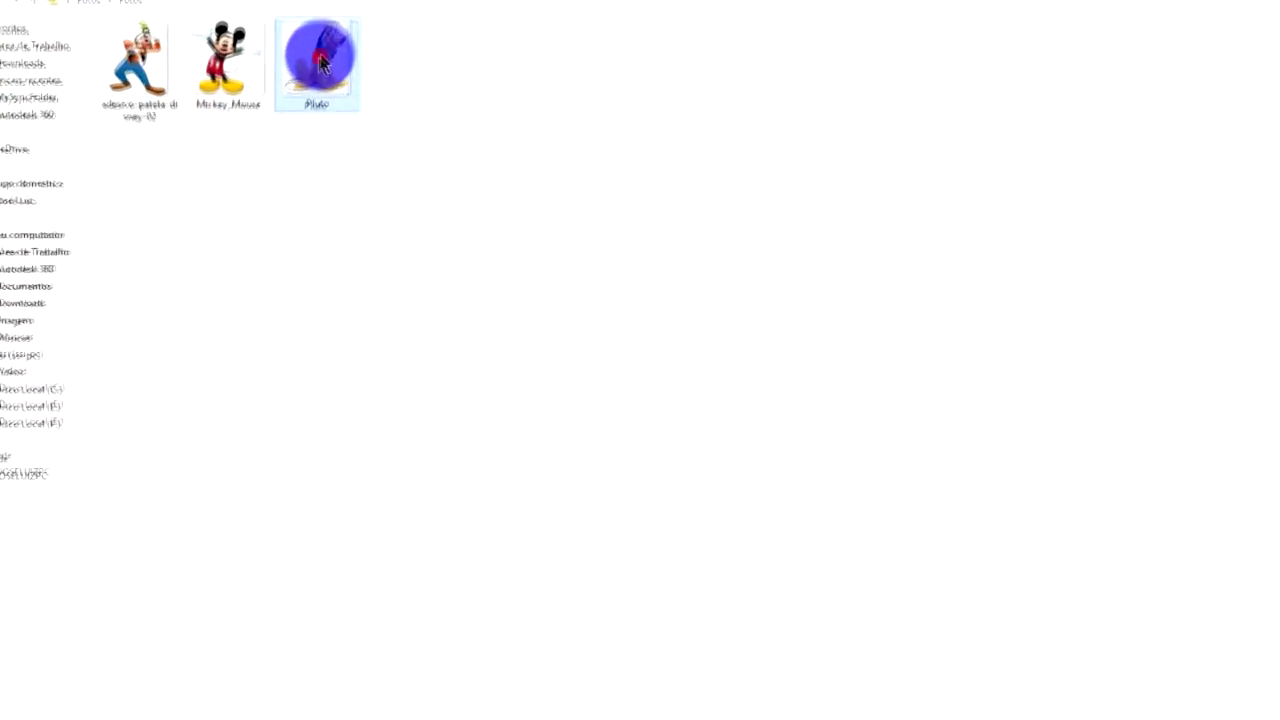
right_click(322, 62)
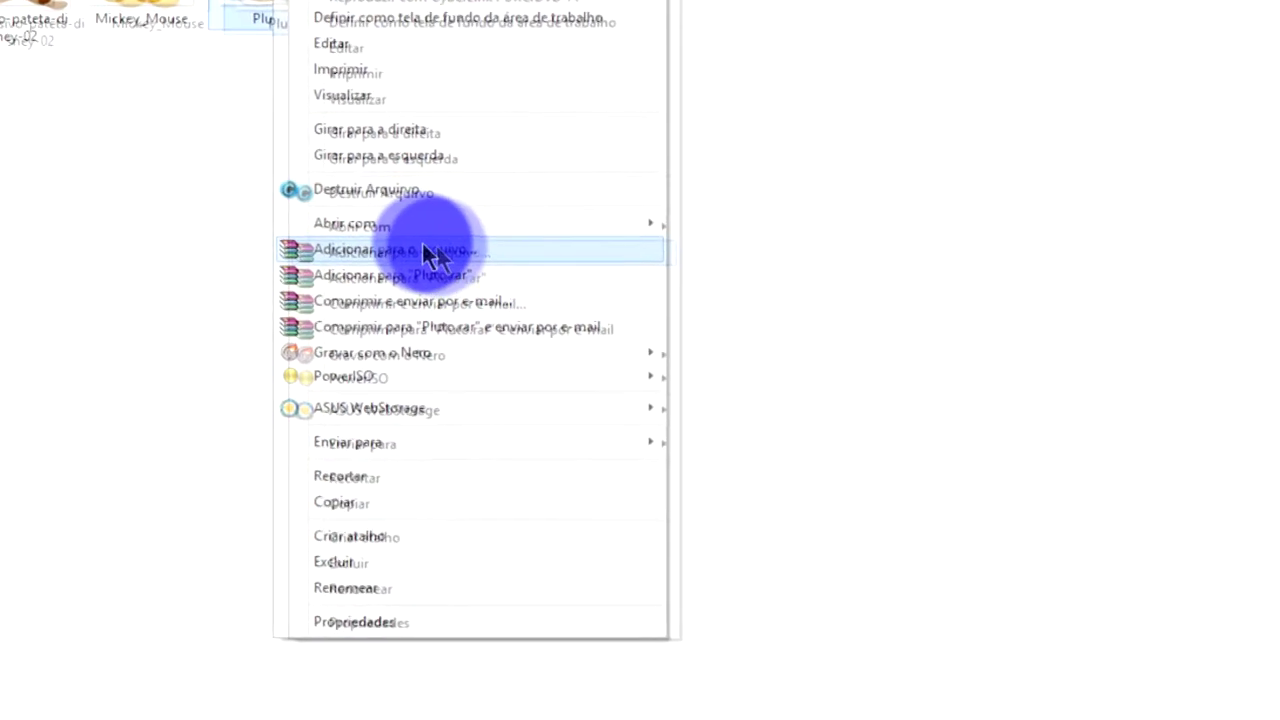
left_click(443, 255)
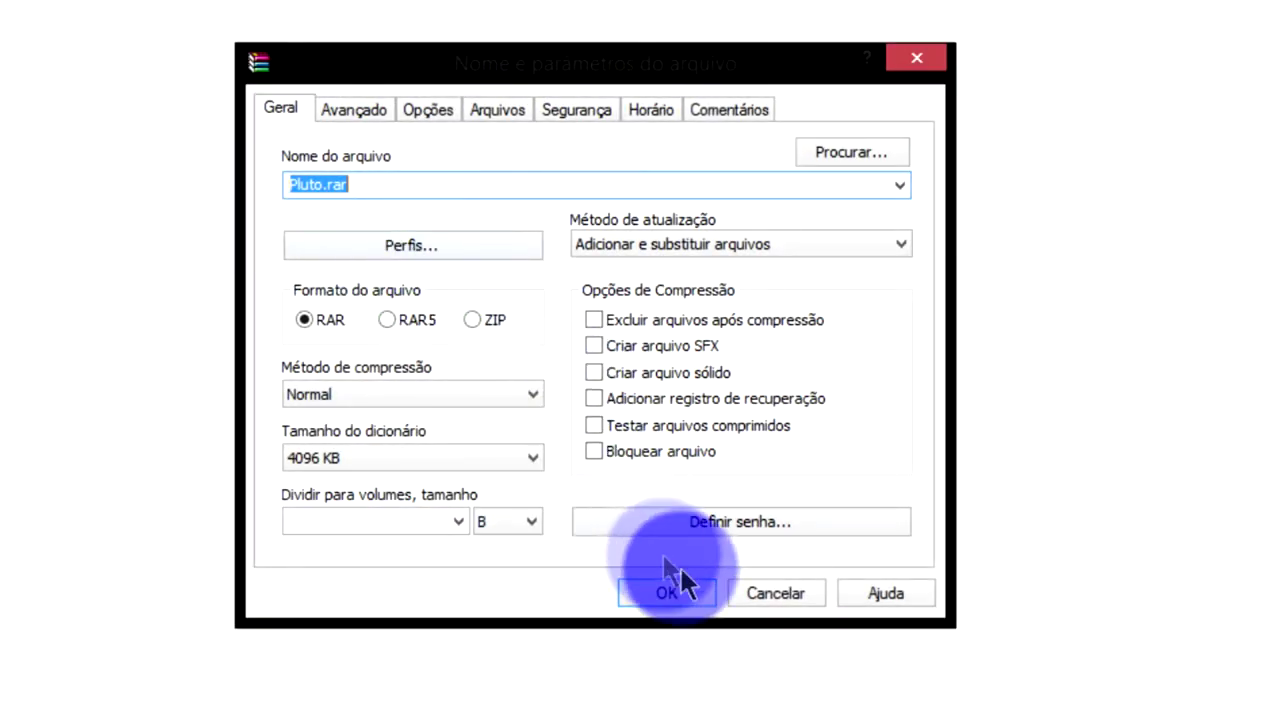
- Enter and verify an archive password with file name encryption enabled and password display off, and create Pluto.rar
left_click(712, 523)
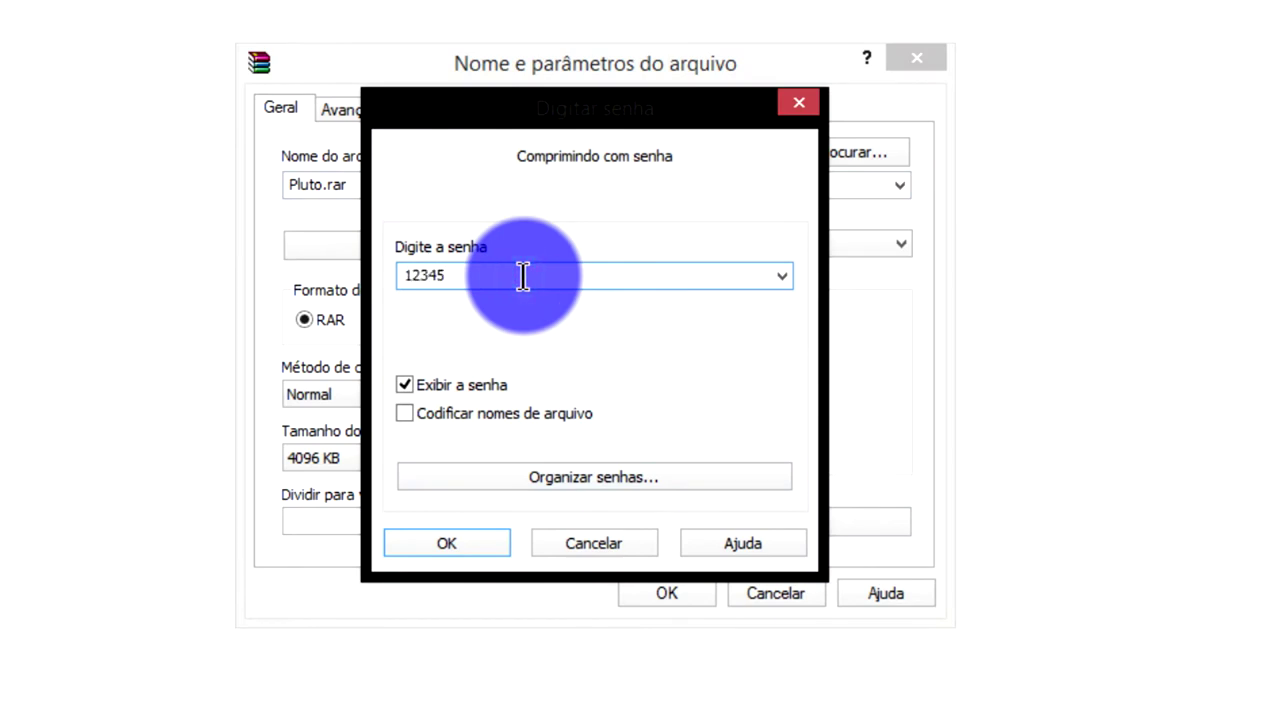
left_click(478, 410)
left_click(482, 388)
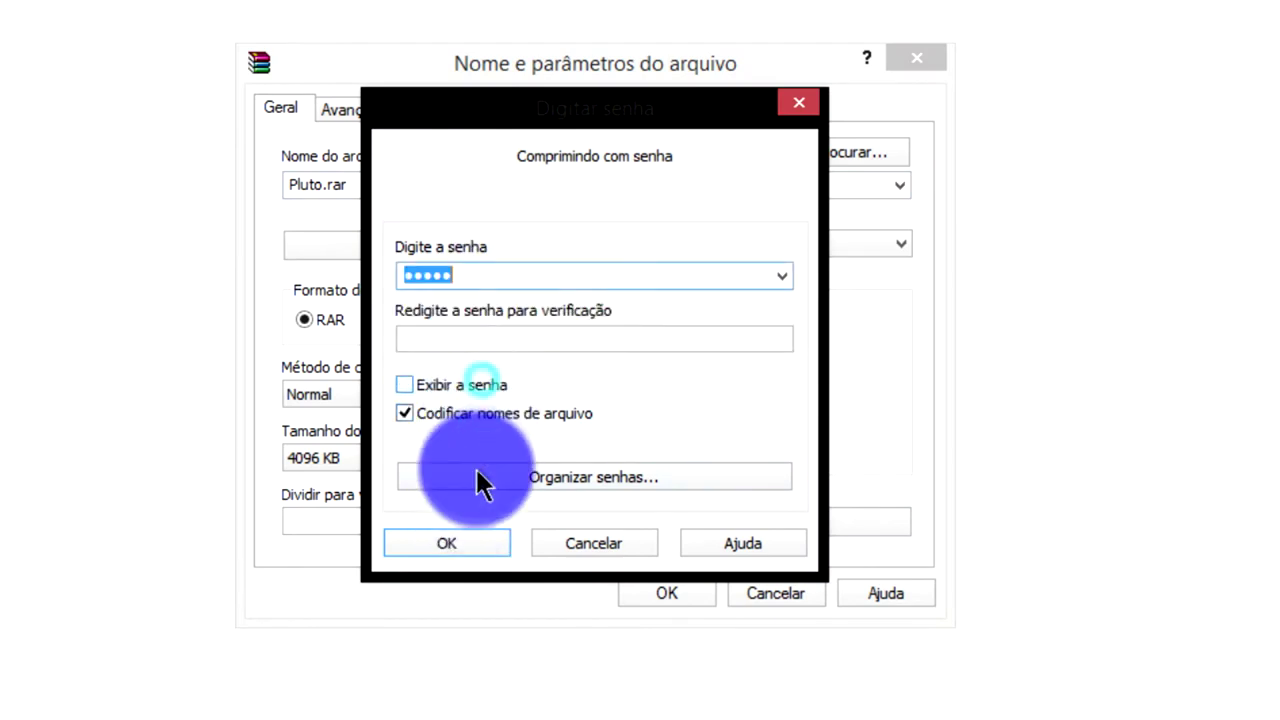
left_click(460, 545)
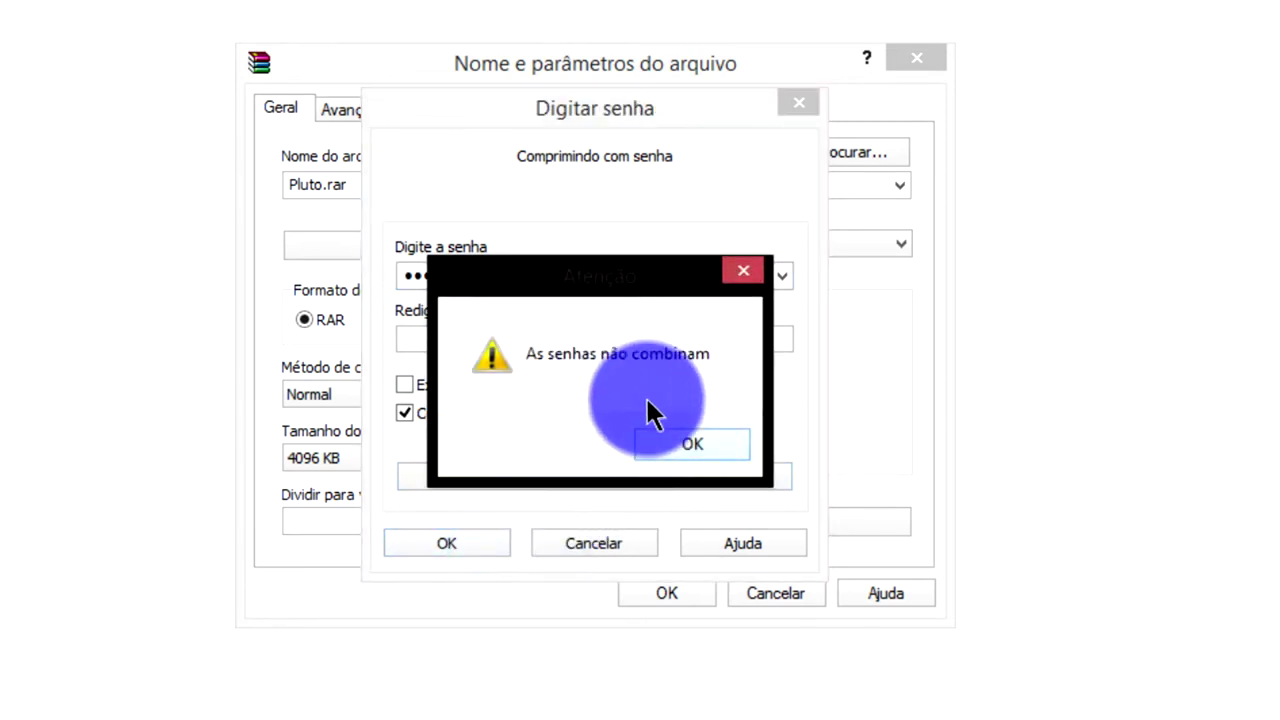
left_click(694, 444)
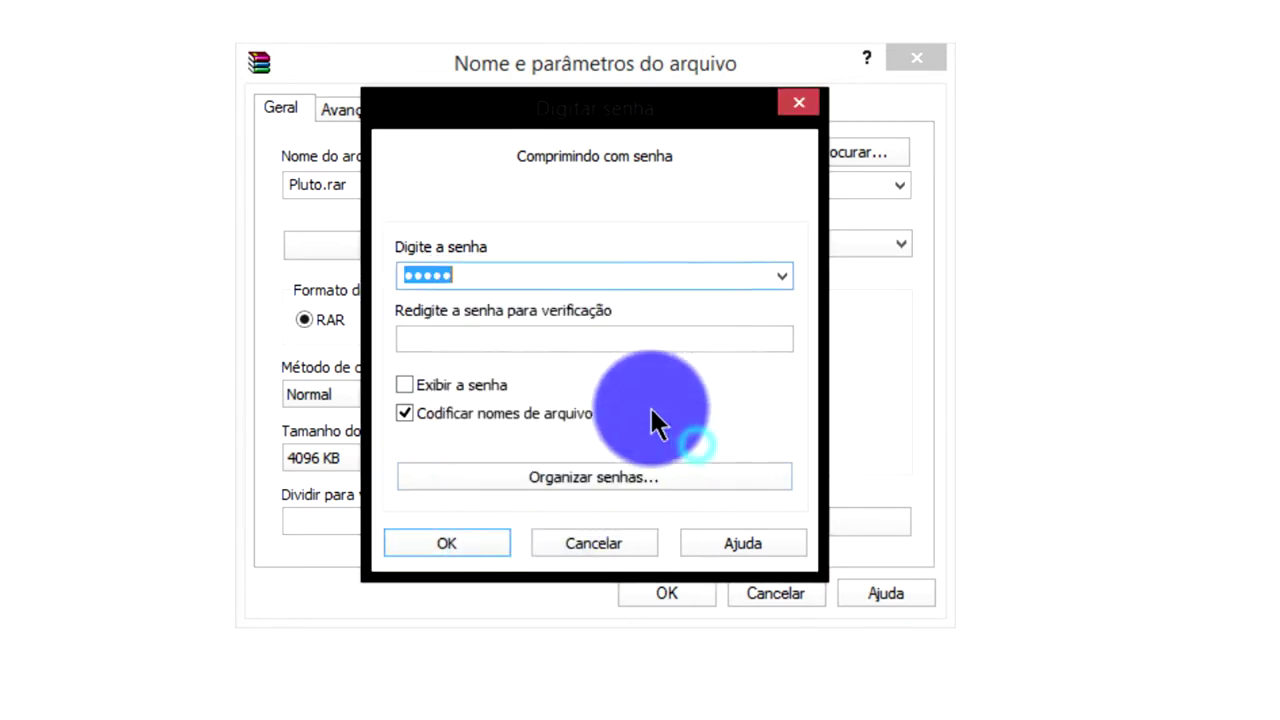
left_click(534, 338)
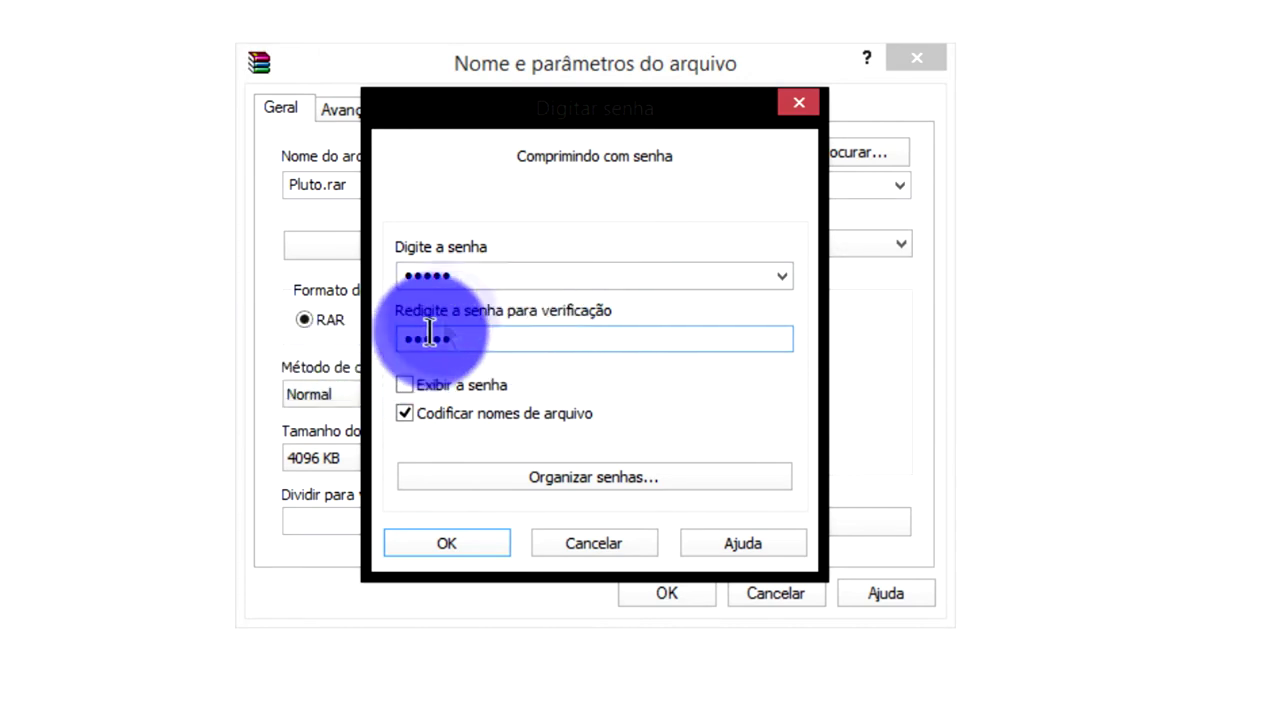
left_click(489, 521)
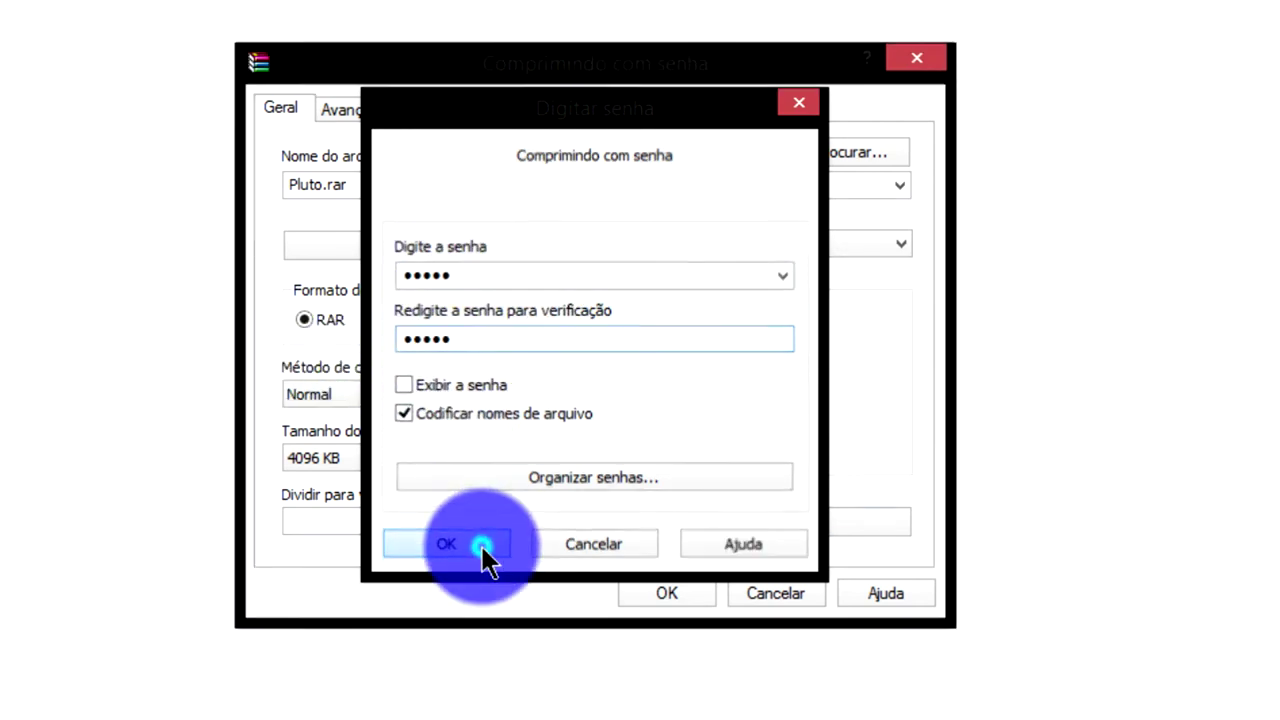
left_click(678, 580)
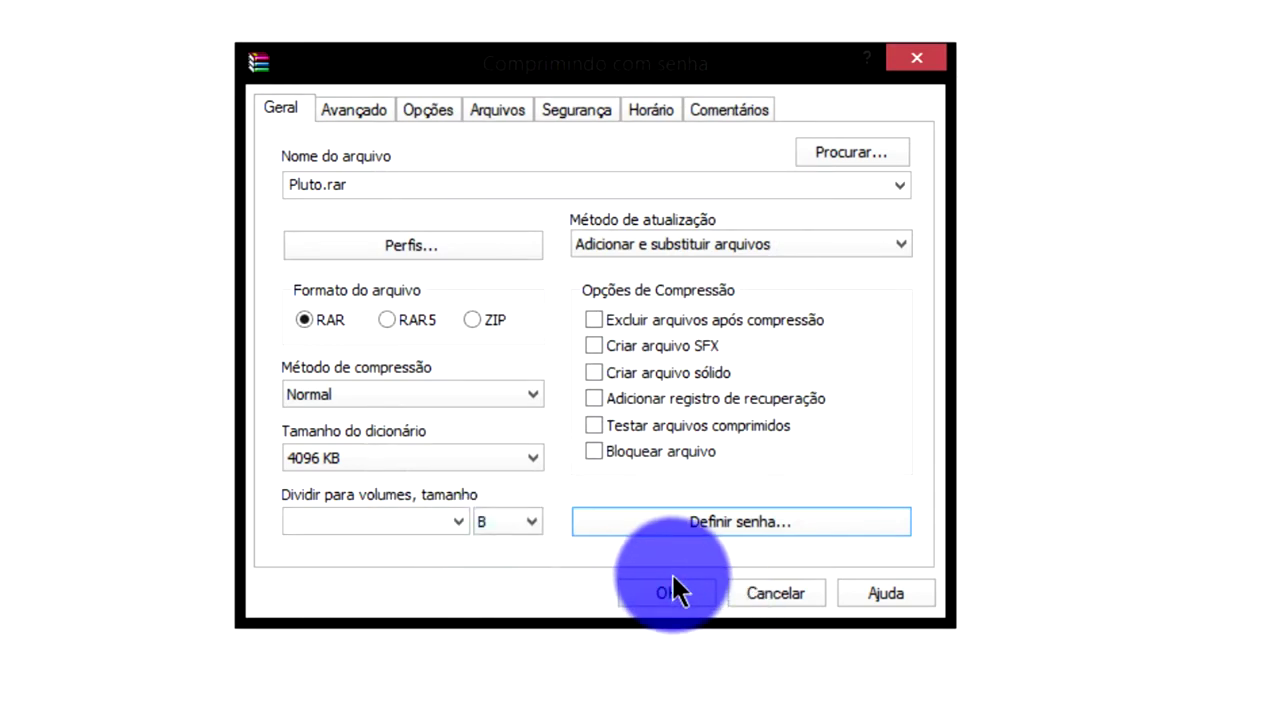
- Delete the original Pluto picture from the folder
left_click(248, 65)
key("Delete")
key("Return")
- Open the Pluto archive to check that it requests a password, and dismiss the request
double_click(323, 104)
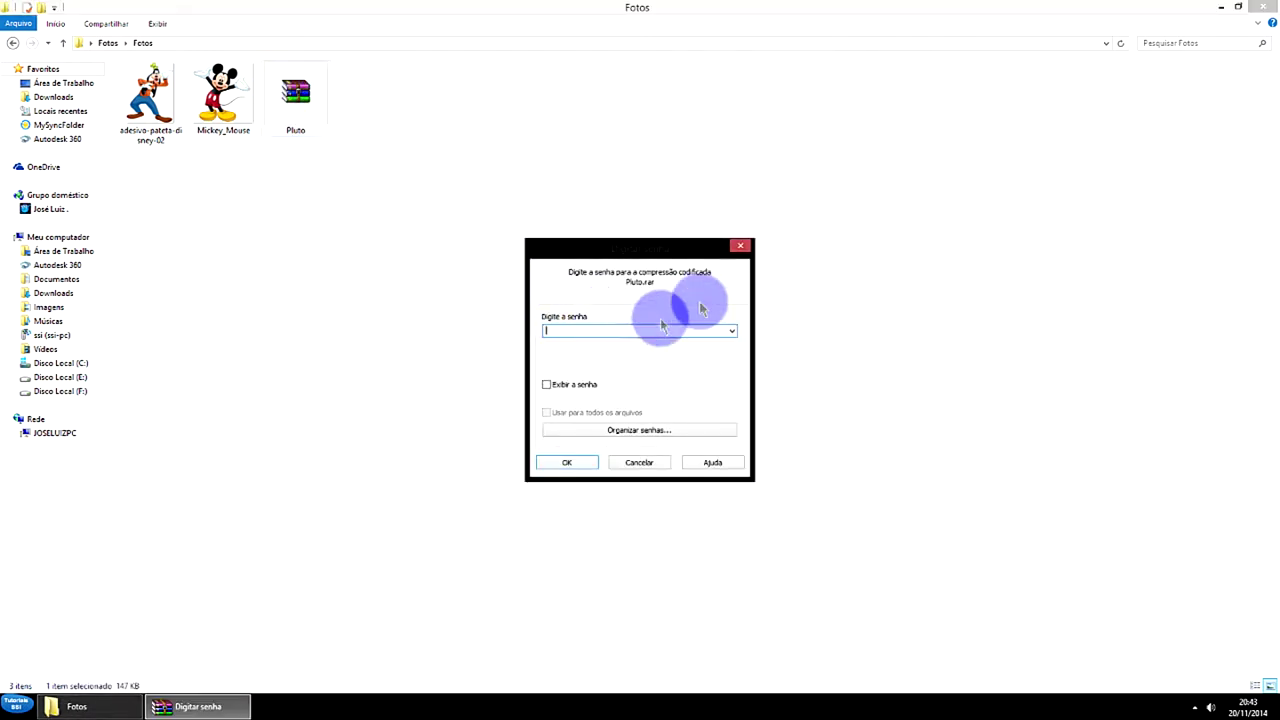
left_click(741, 249)
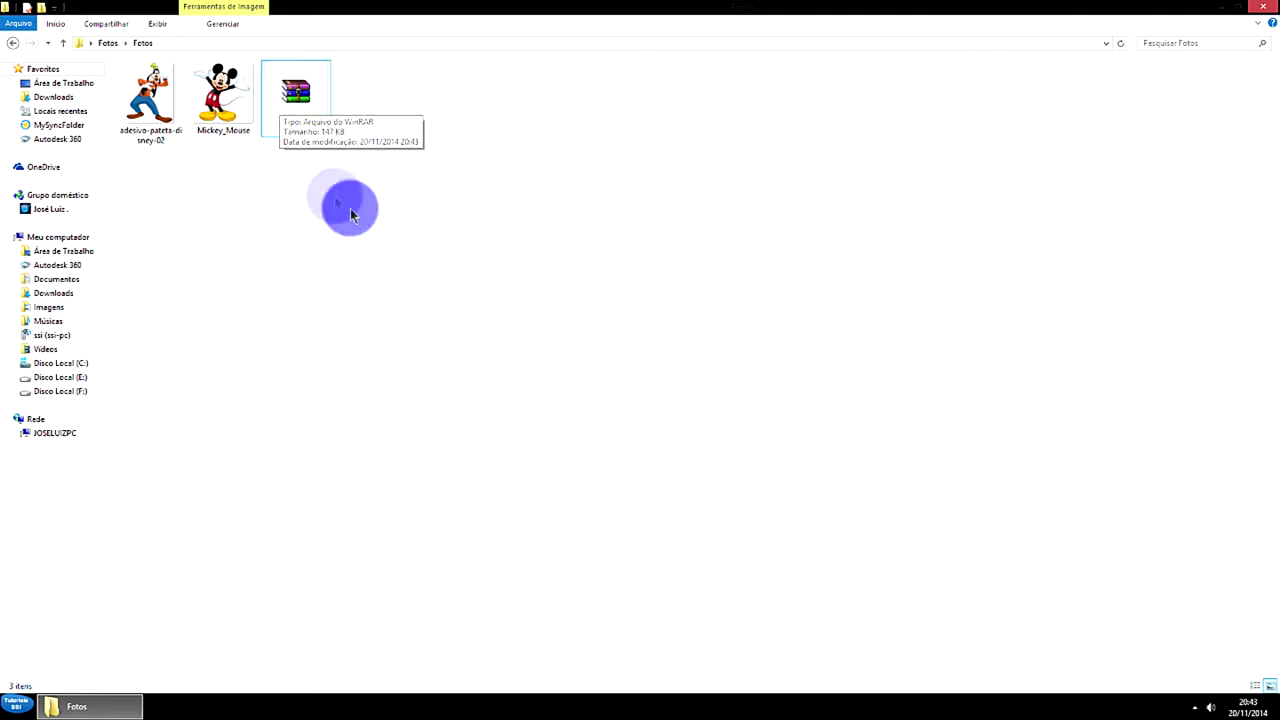
left_click(296, 96)
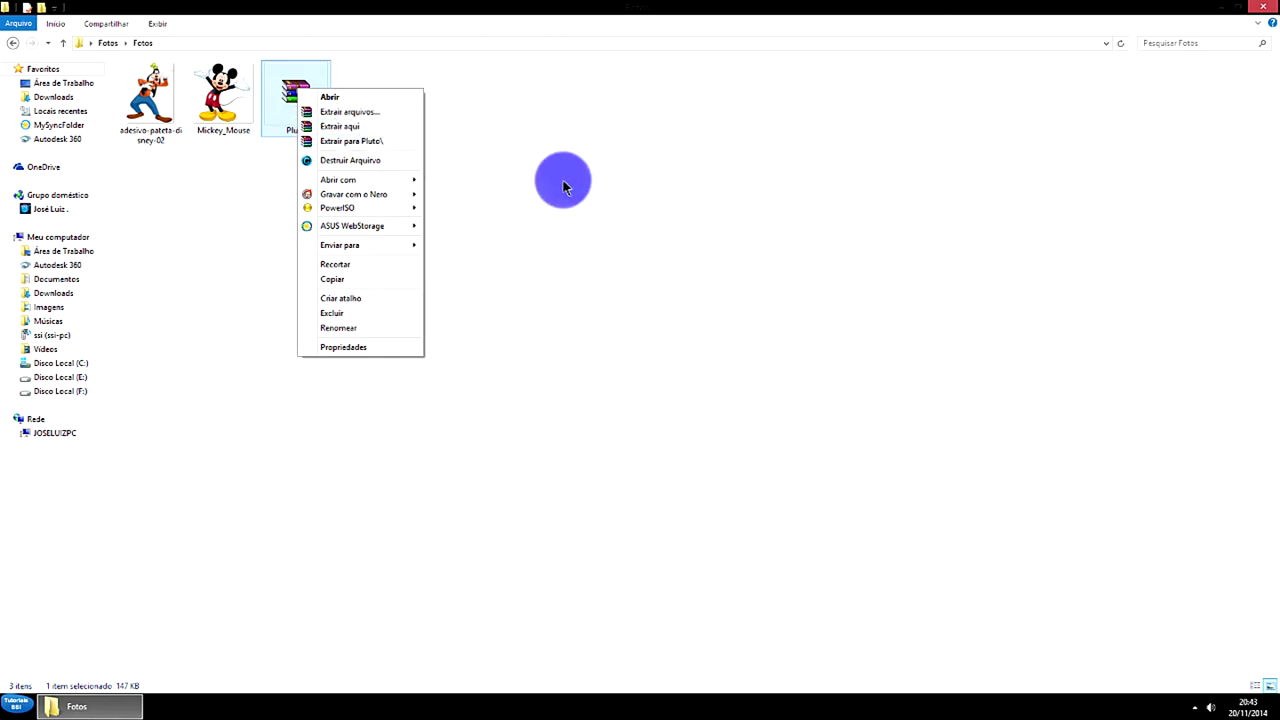
left_click(574, 166)
left_click(305, 135)
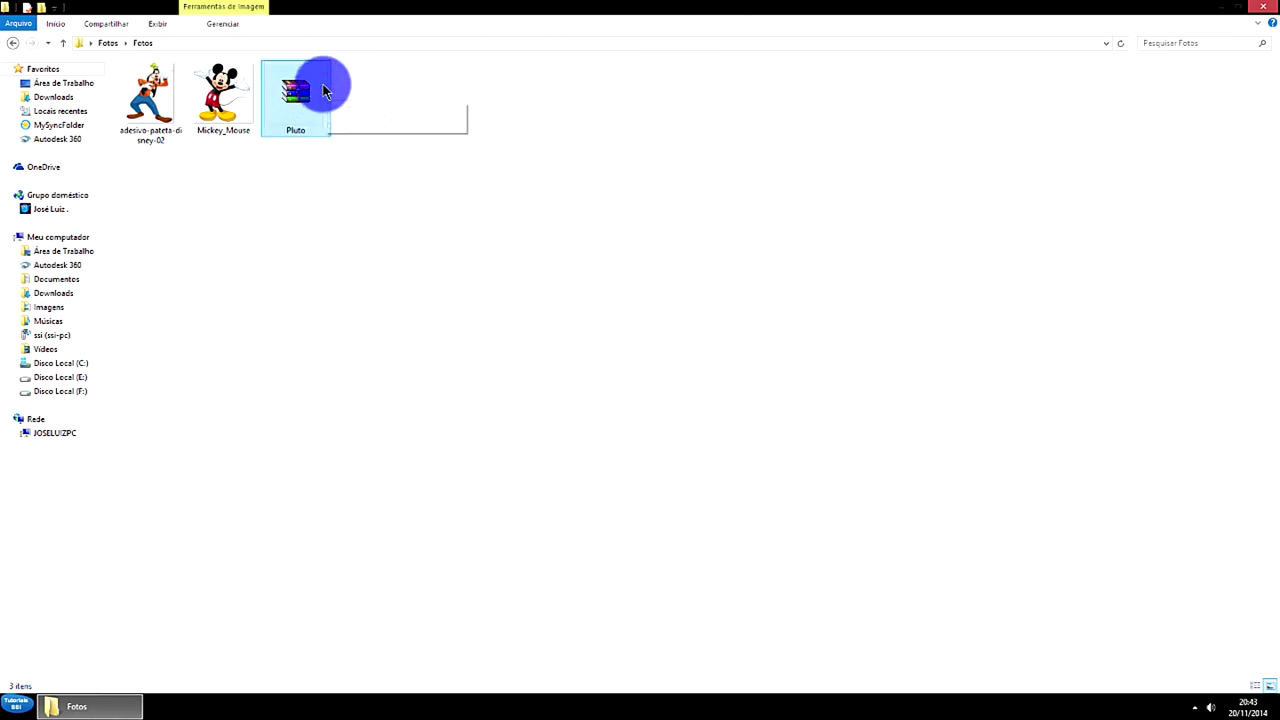
left_click(285, 153)
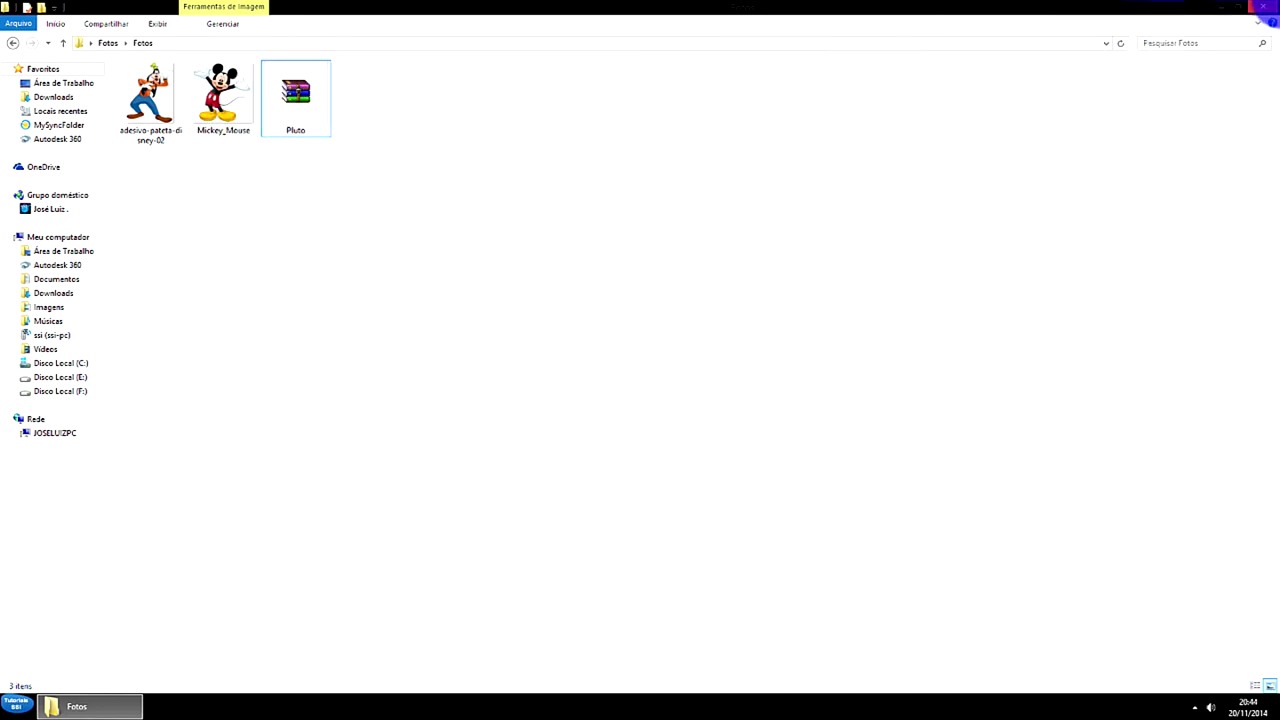
- Extract Pluto.rar into the current folder by supplying the archive password
right_click(282, 90)
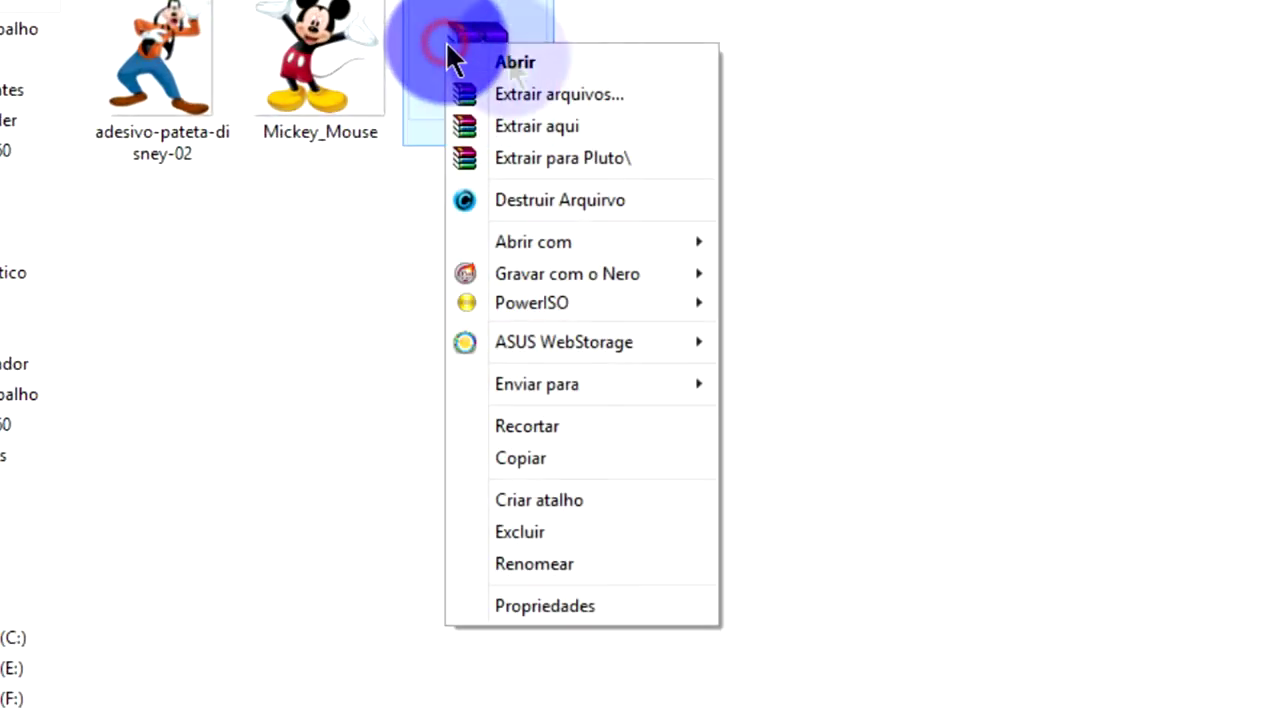
left_click(596, 132)
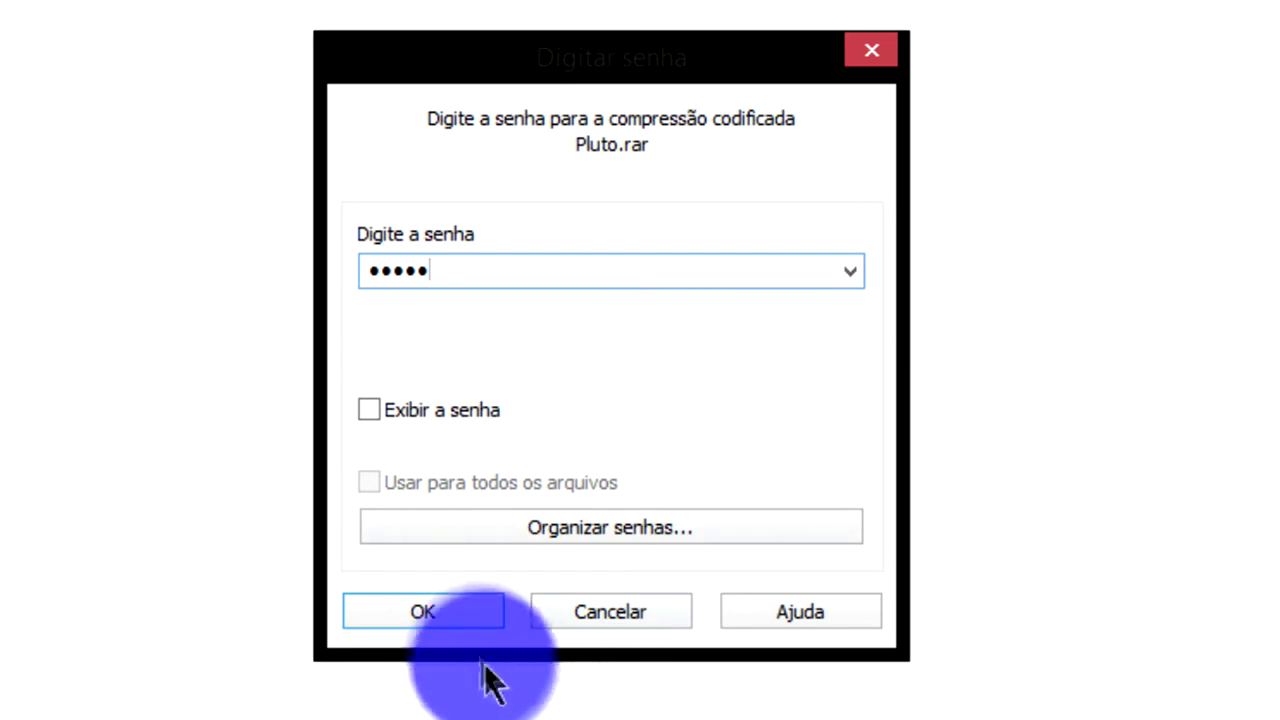
left_click(461, 608)
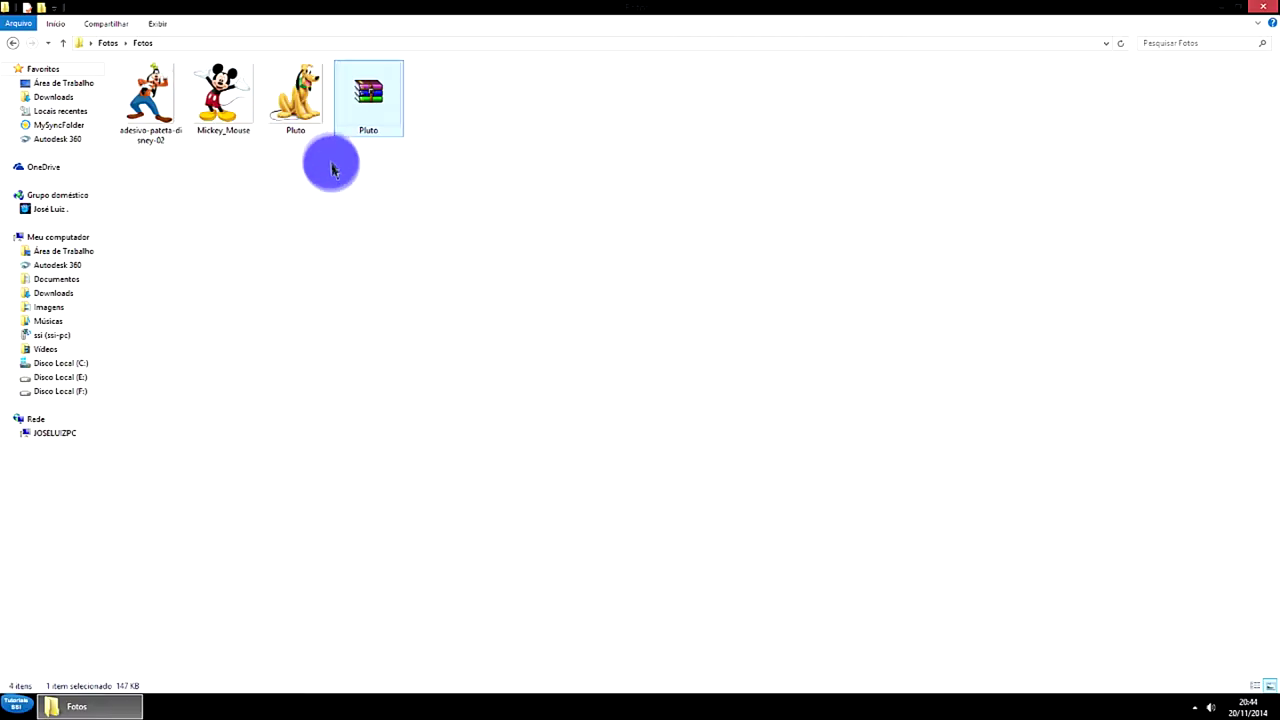
- Move the Pluto archive to the recycle bin and close the Fotos folder window
left_click(372, 104)
key("Delete")
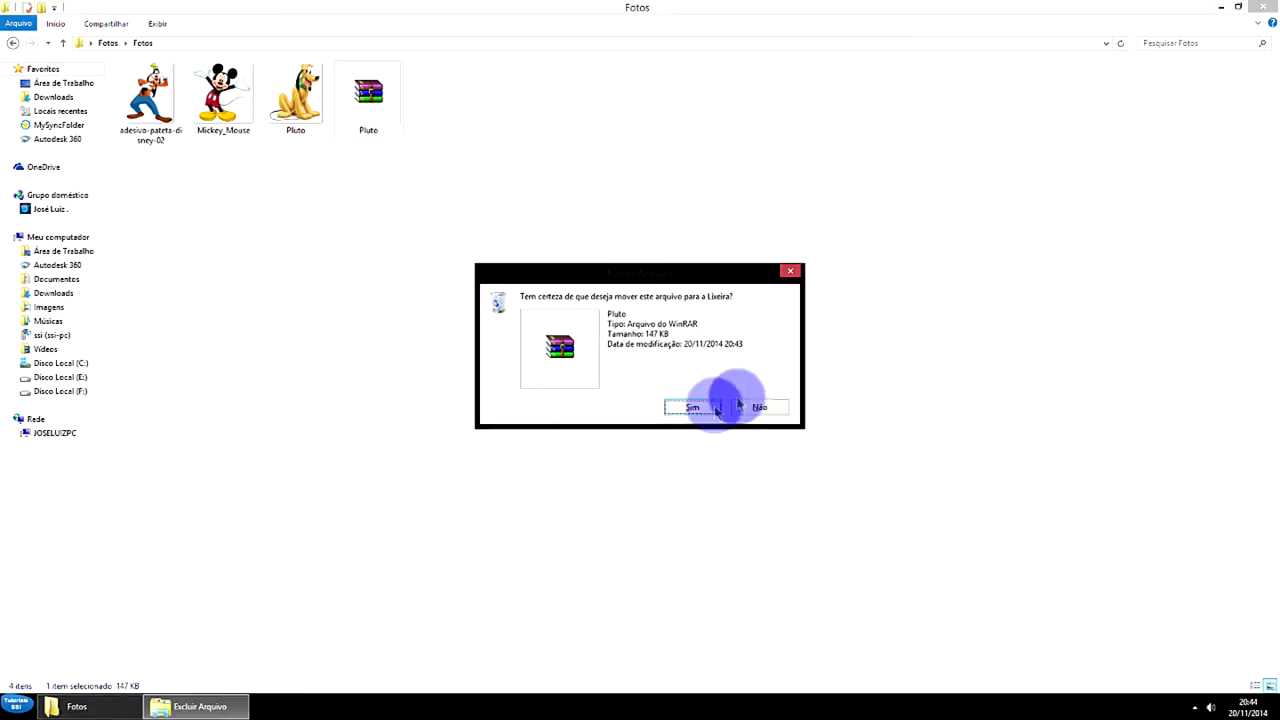
left_click(672, 410)
left_click(1262, 7)
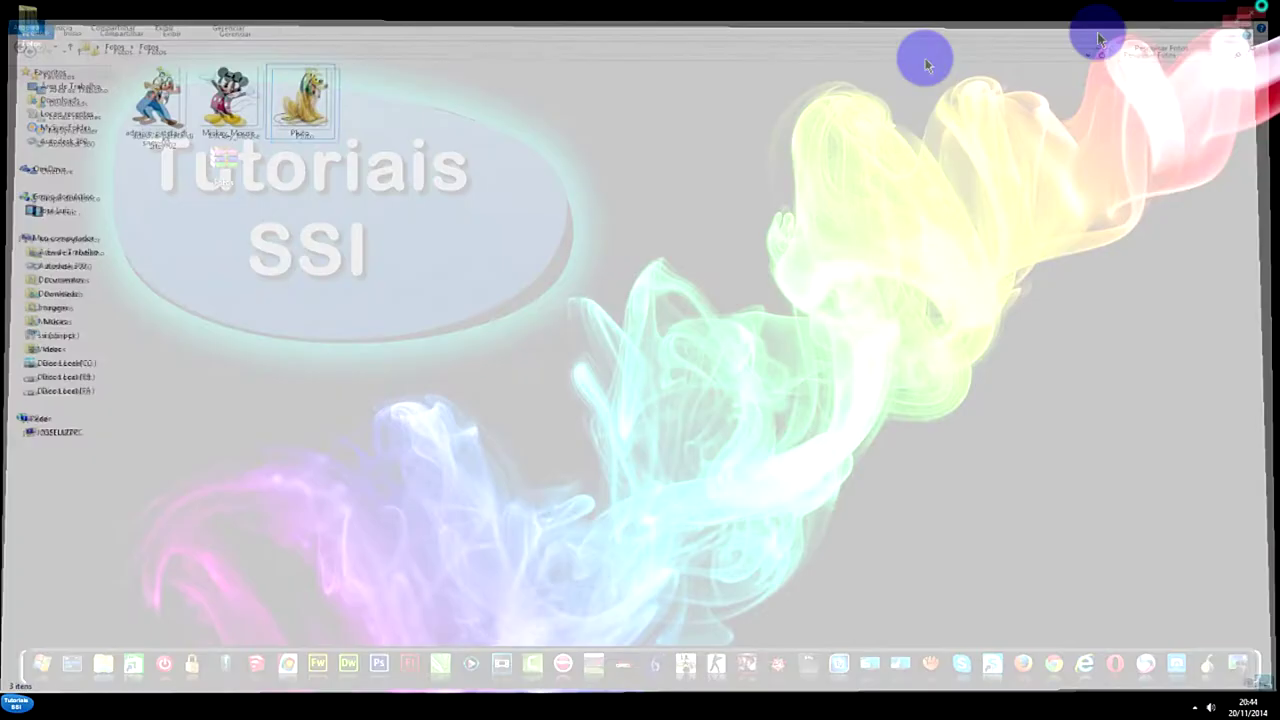
- Remove the Fotos archive from the desktop
left_click_drag(30, 25, 223, 171)
key("Escape")
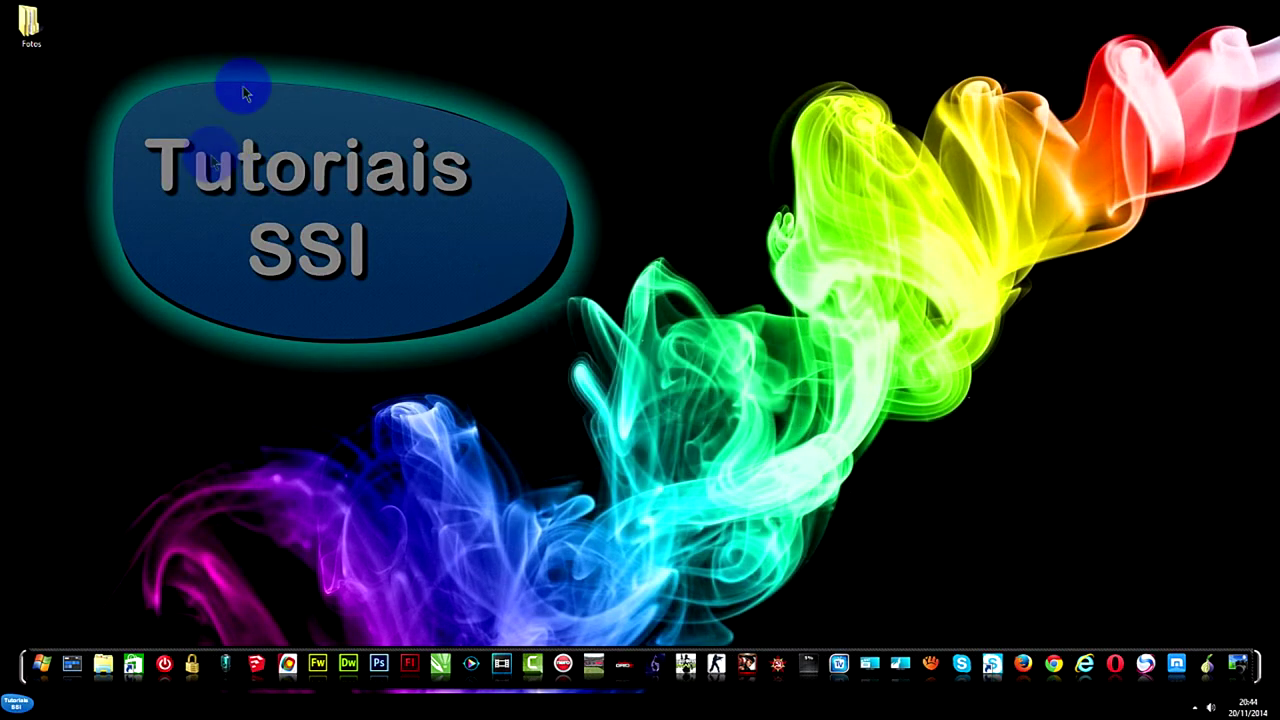
- Compress the Fotos folder into Fotos.rar in RAR format, entering and confirming an archive password and enabling file name encryption
left_click(48, 34)
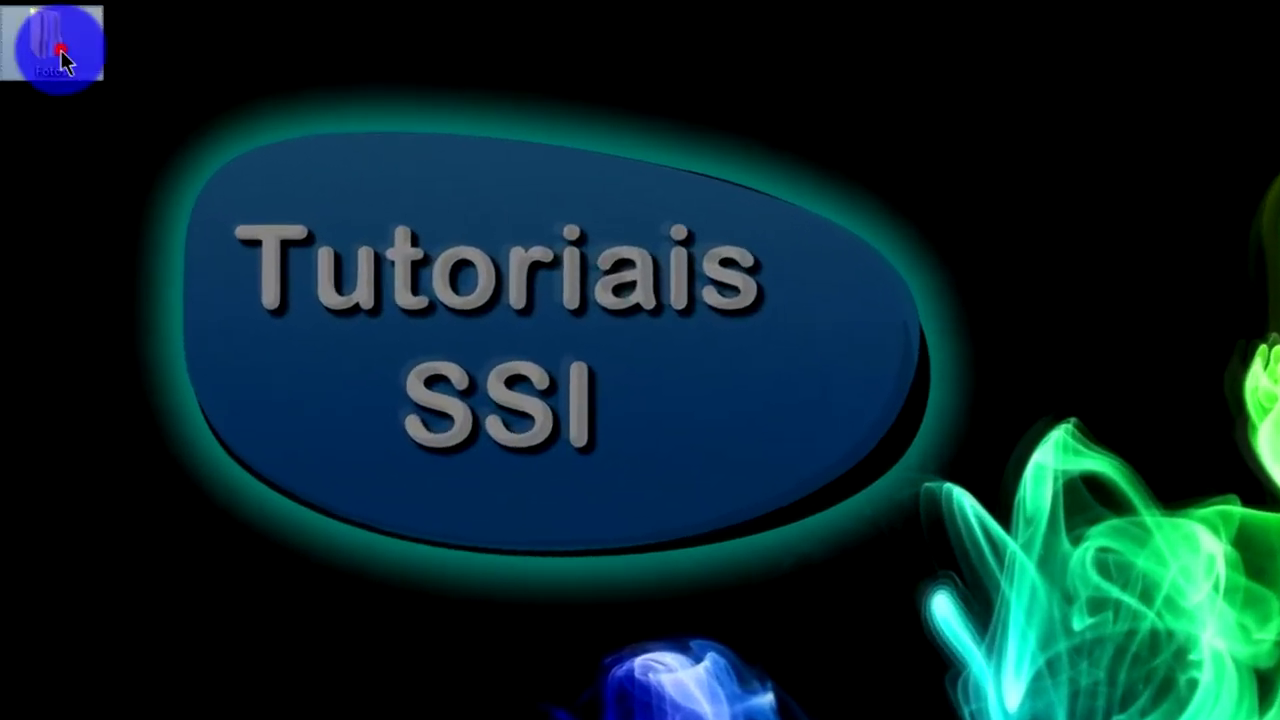
right_click(37, 37)
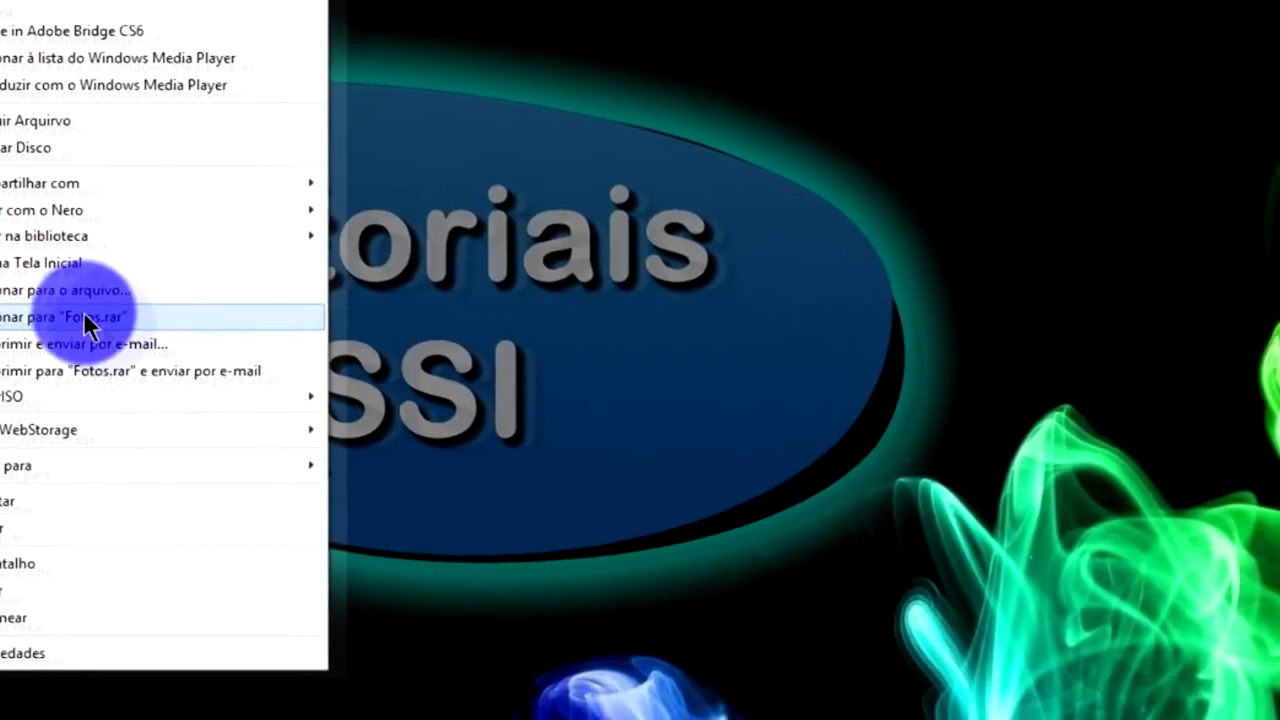
left_click(238, 389)
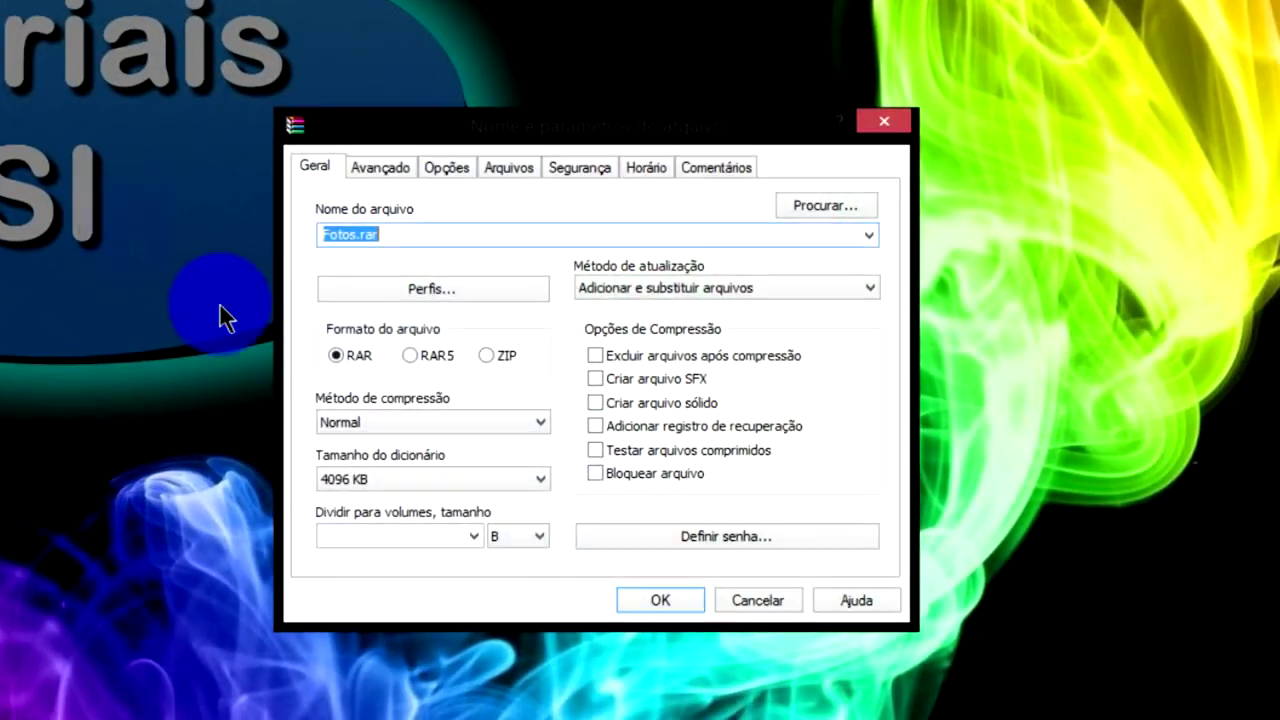
left_click(732, 536)
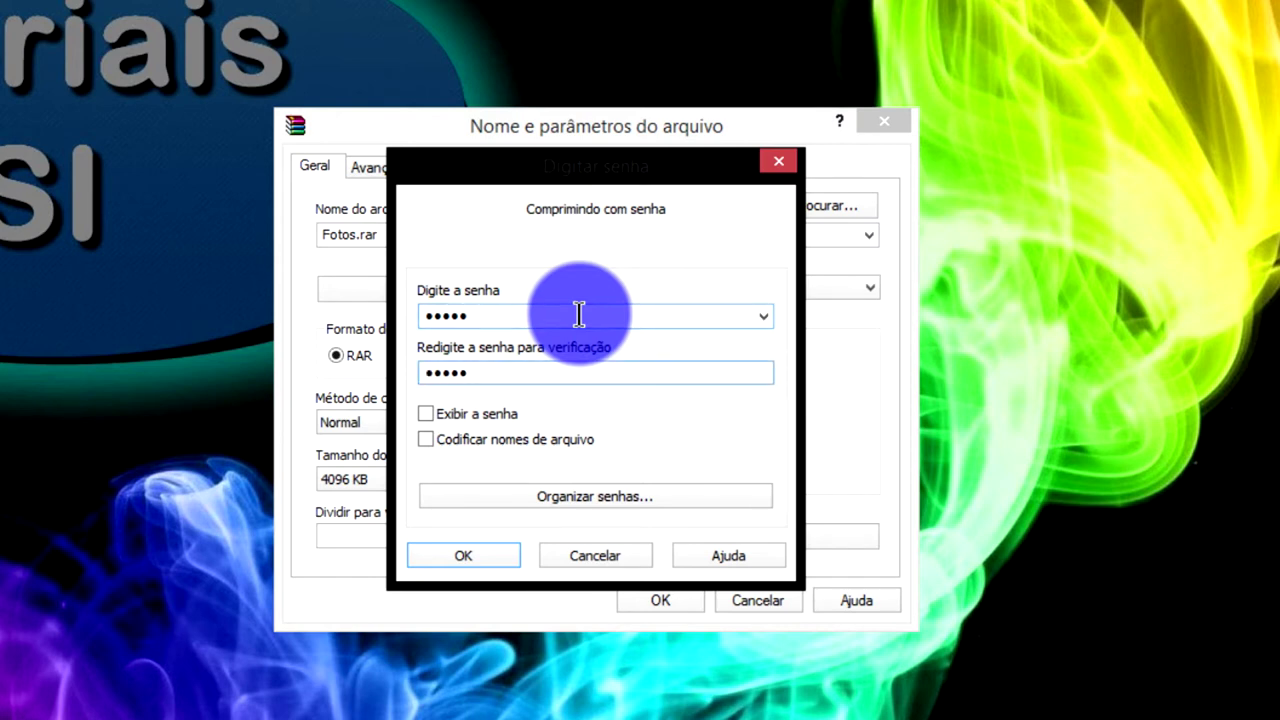
left_click(555, 442)
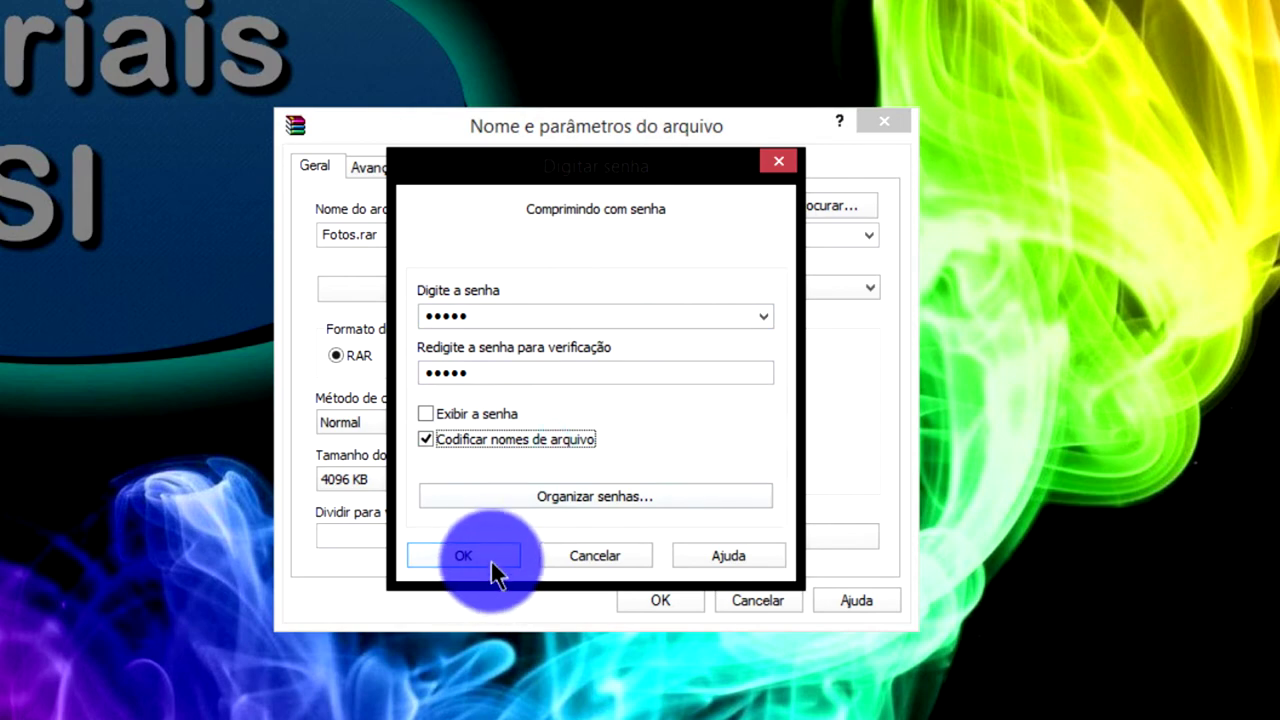
left_click(488, 556)
left_click(653, 600)
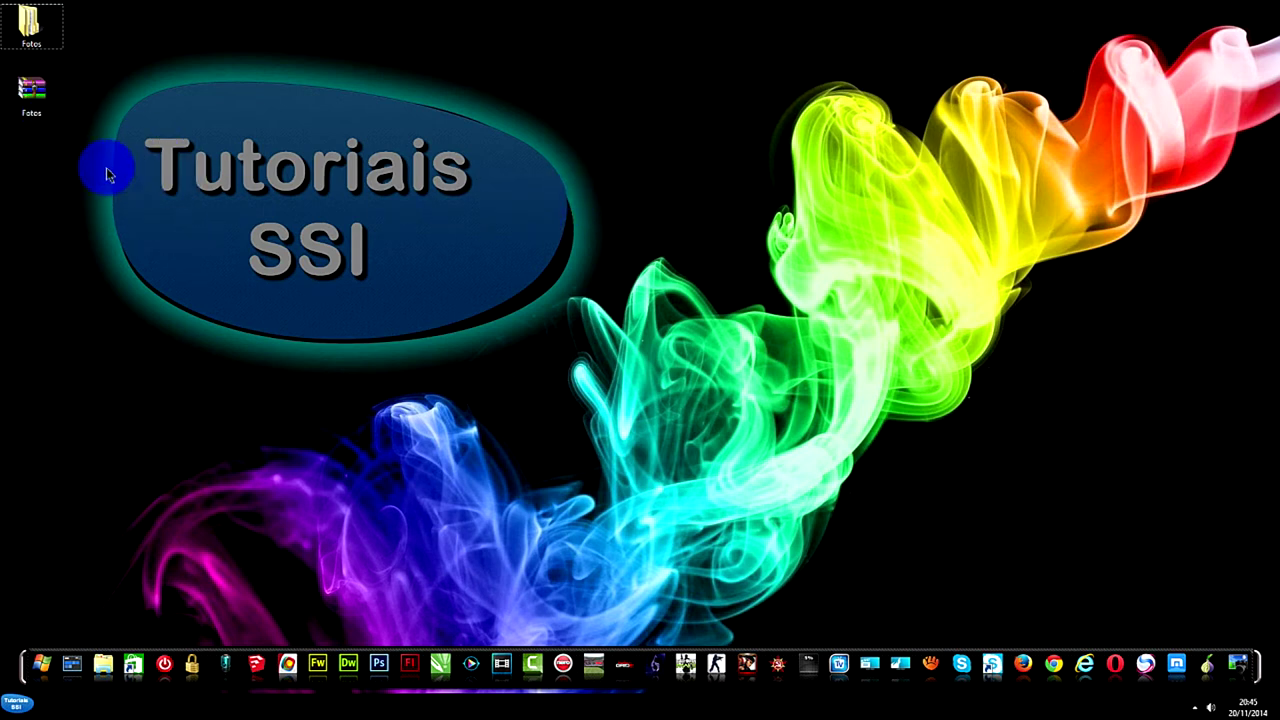
left_click_drag(168, 204, 32, 138)
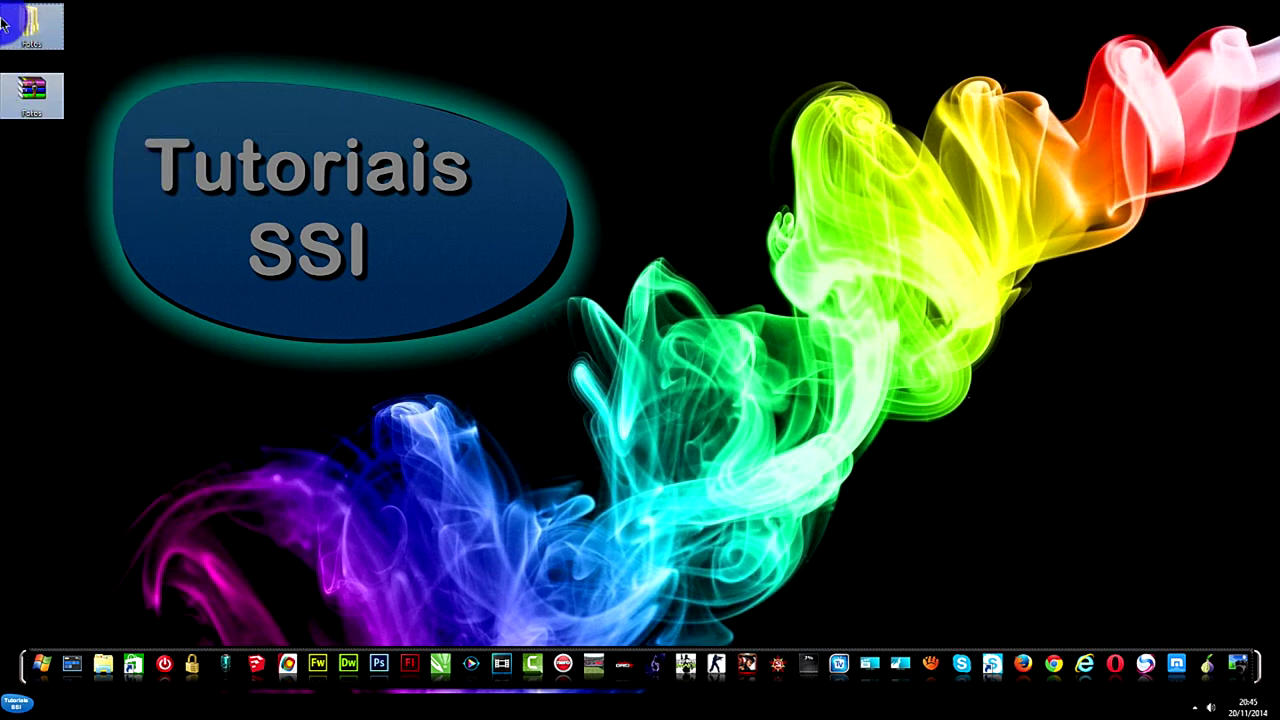
left_click(34, 95)
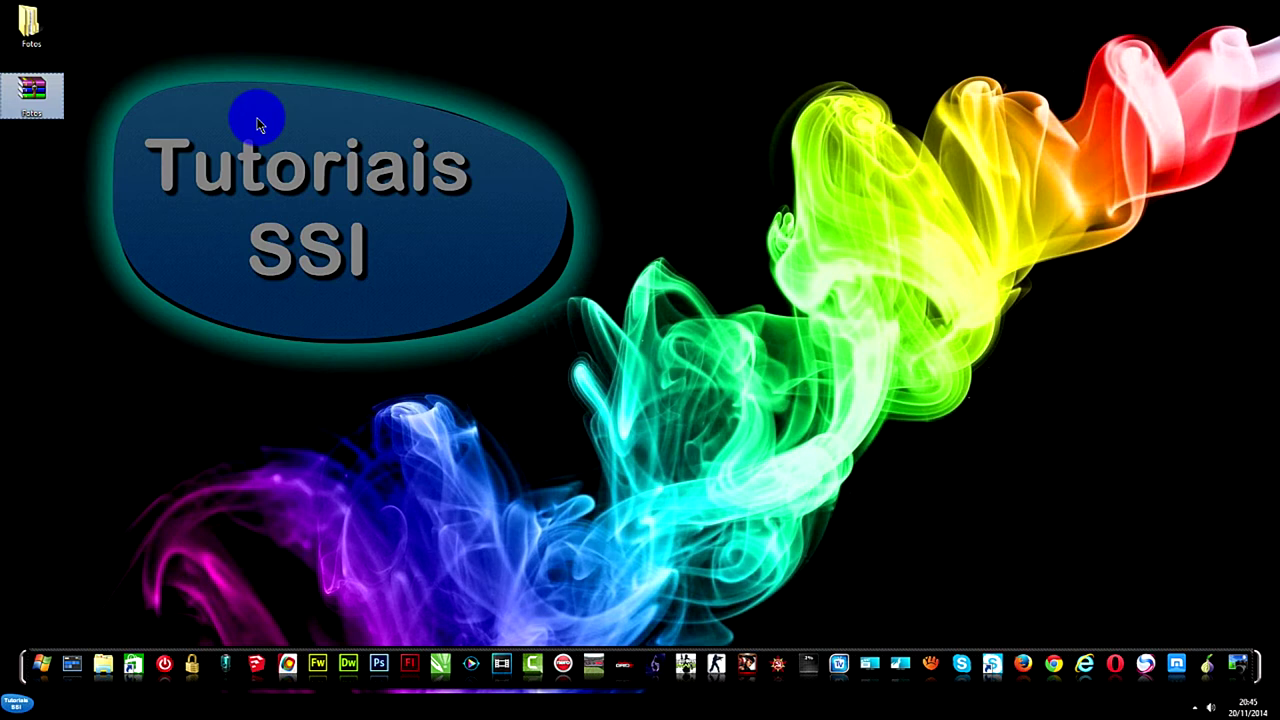
left_click(165, 121)
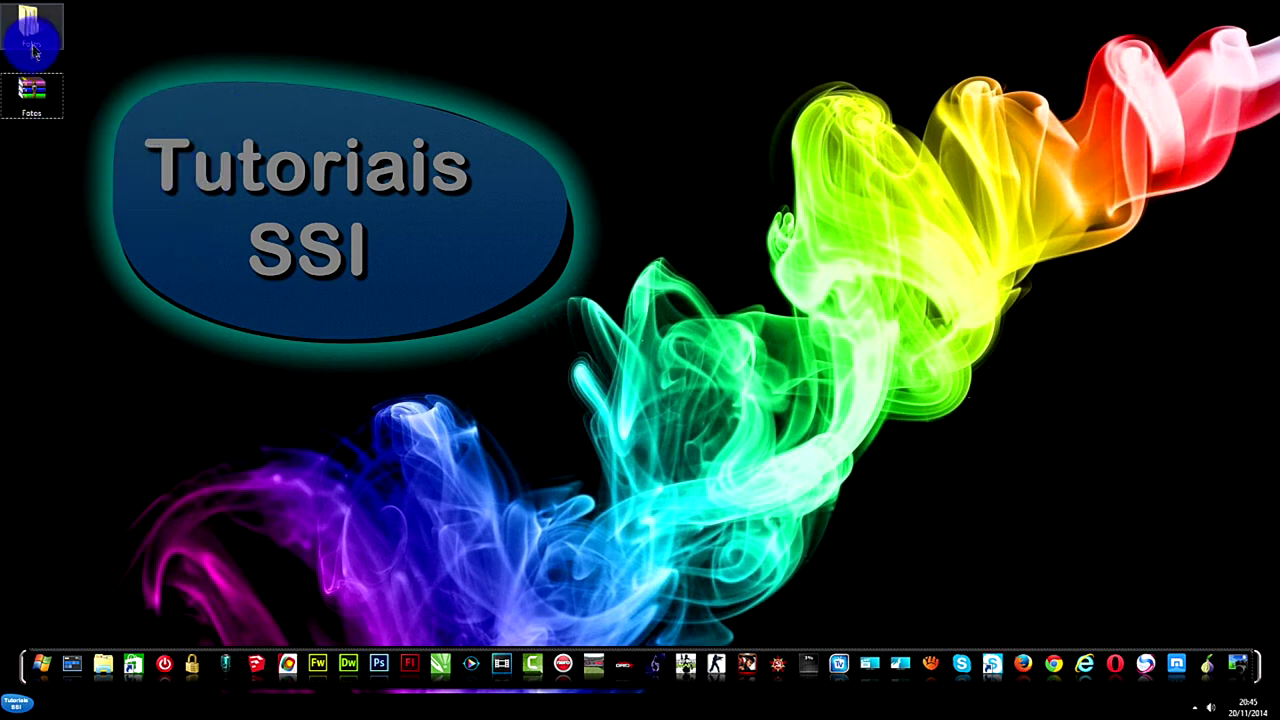
- Rearrange the desktop icons so the Fotos archive takes the first spot with the Fotos folder beside it
left_click_drag(30, 38, 216, 104)
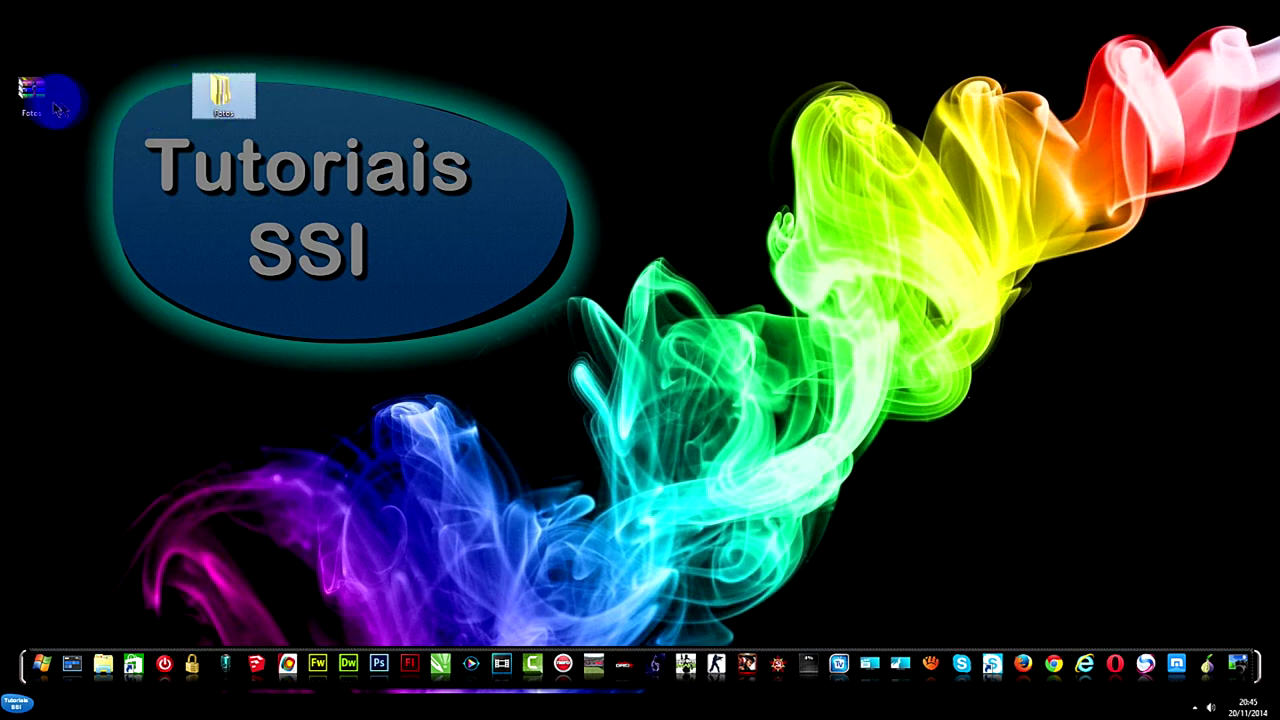
left_click_drag(45, 62, 45, 55)
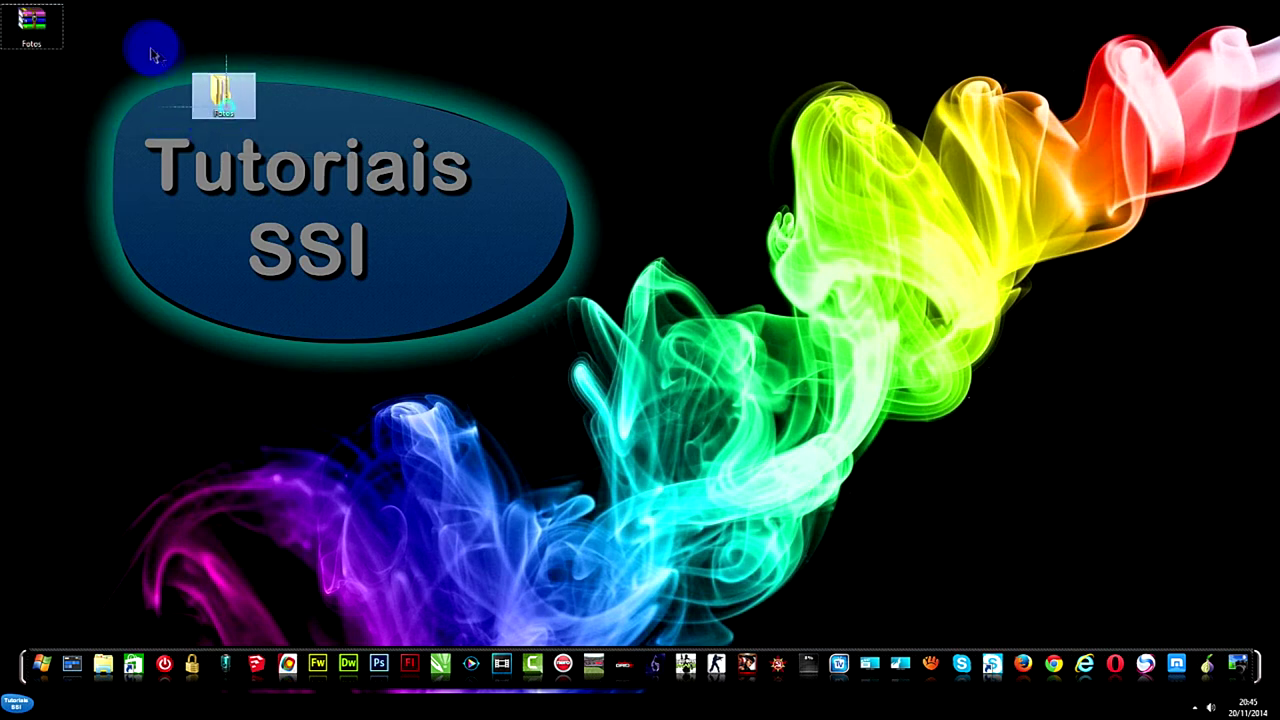
left_click_drag(190, 76, 72, 20)
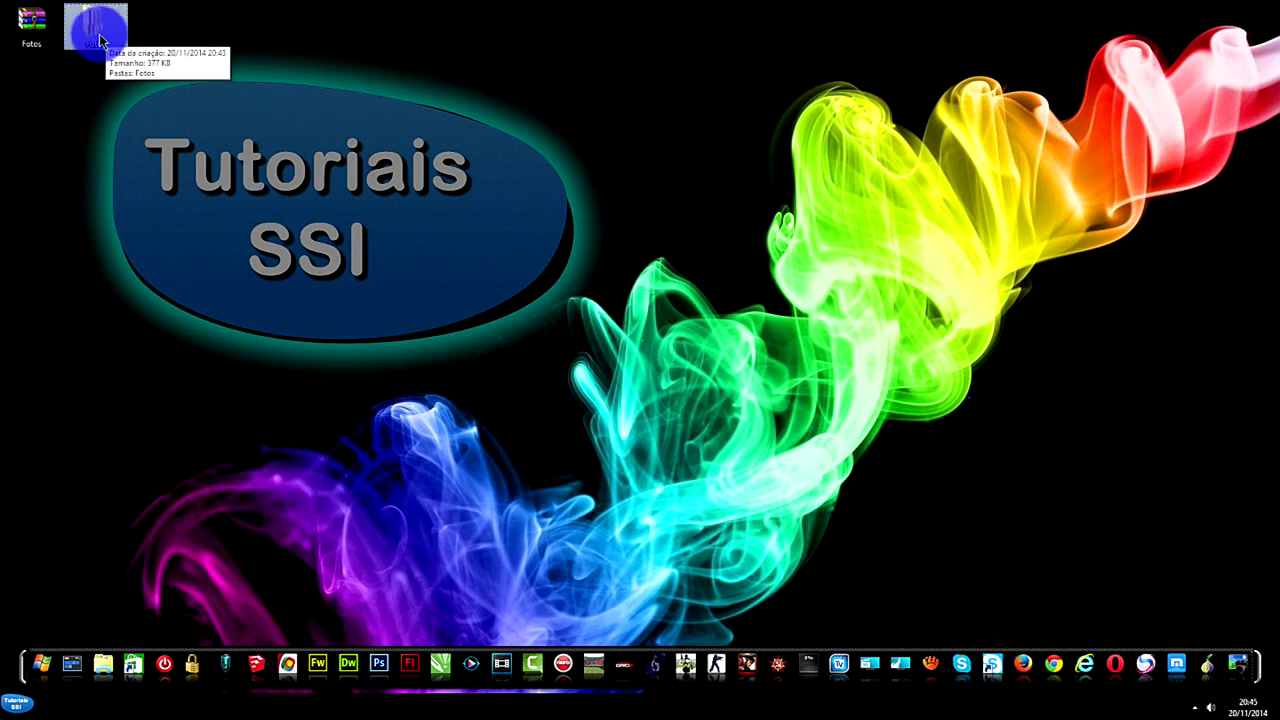
- Give the Fotos archive on the desktop the hidden attribute (Oculto) in its properties and confirm
right_click(88, 36)
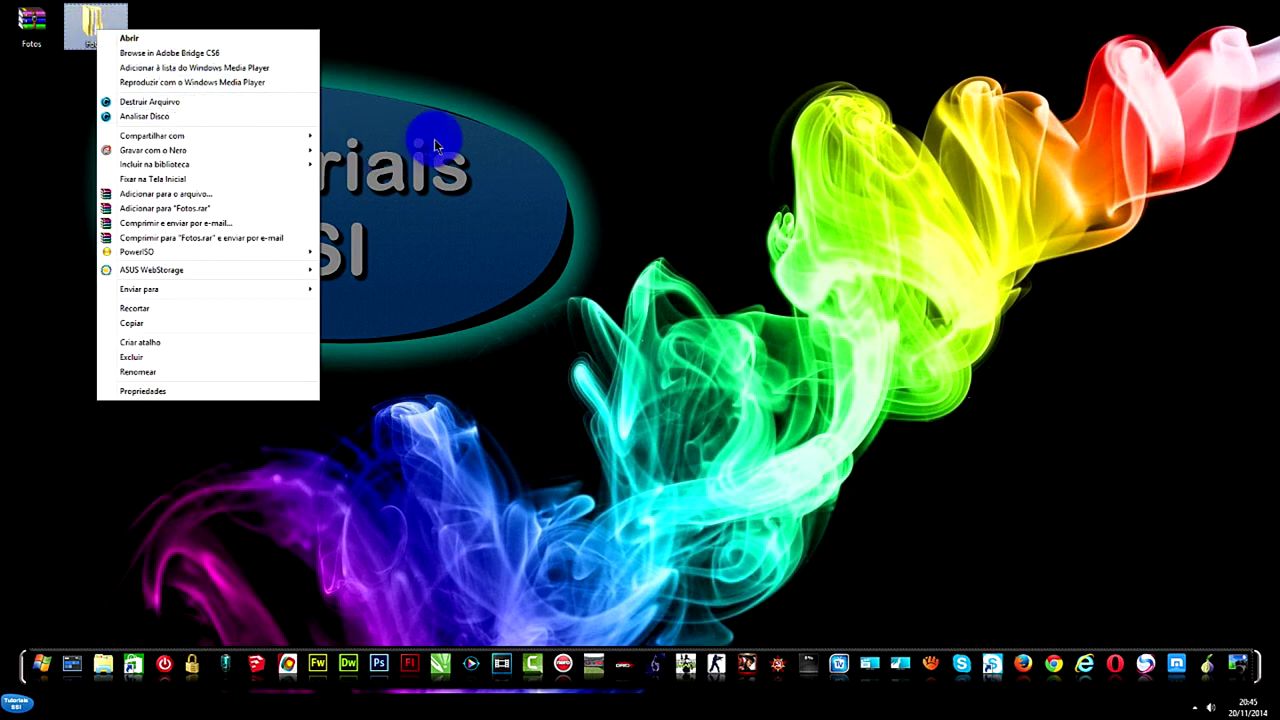
left_click(410, 174)
right_click(30, 38)
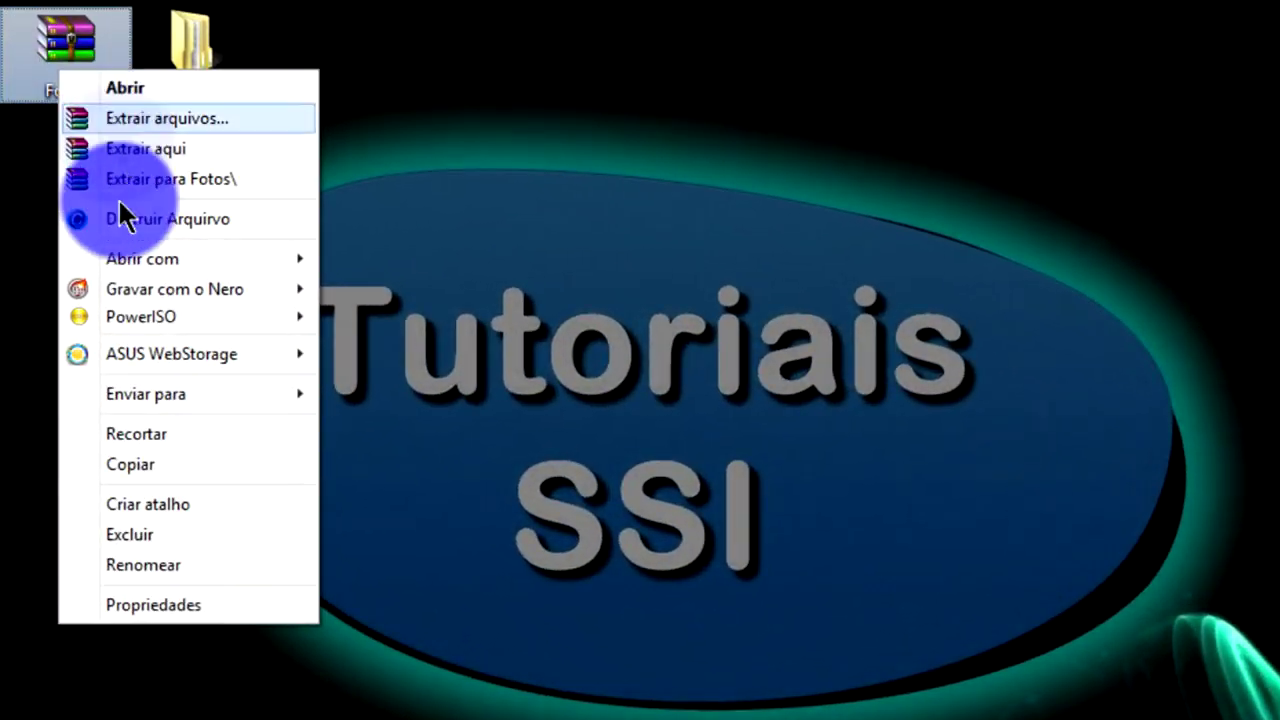
left_click(189, 604)
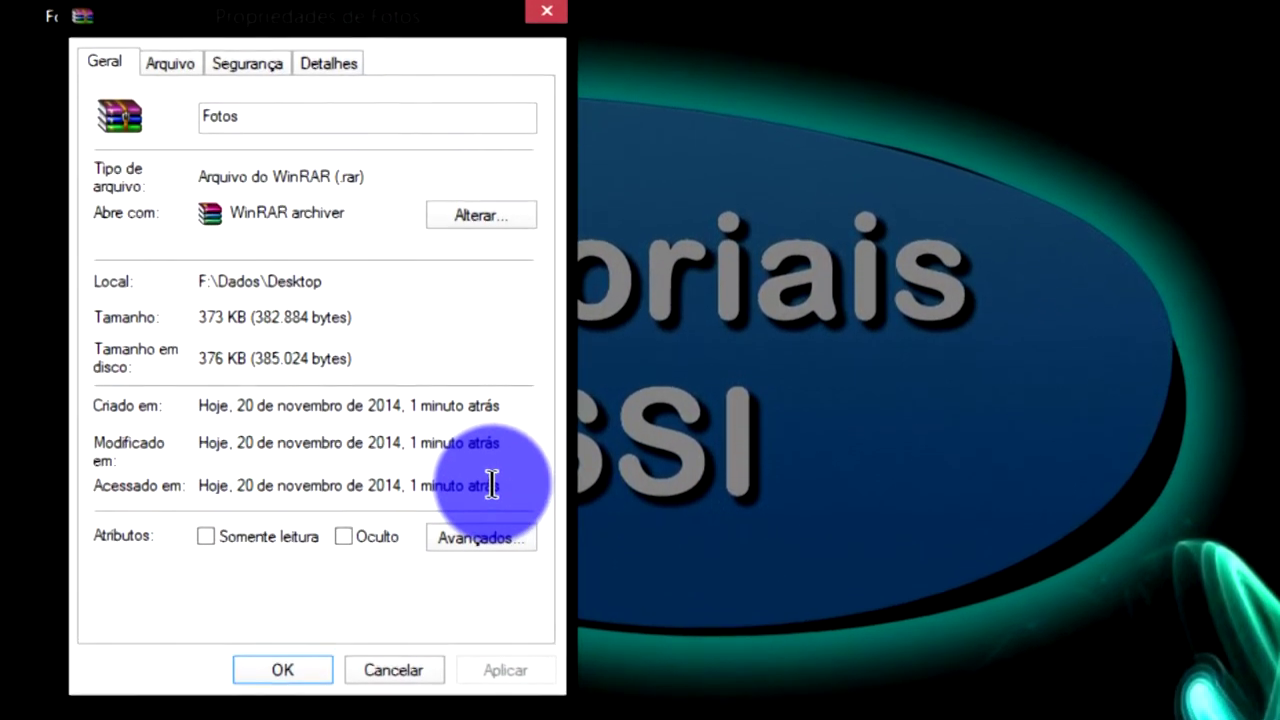
left_click(356, 521)
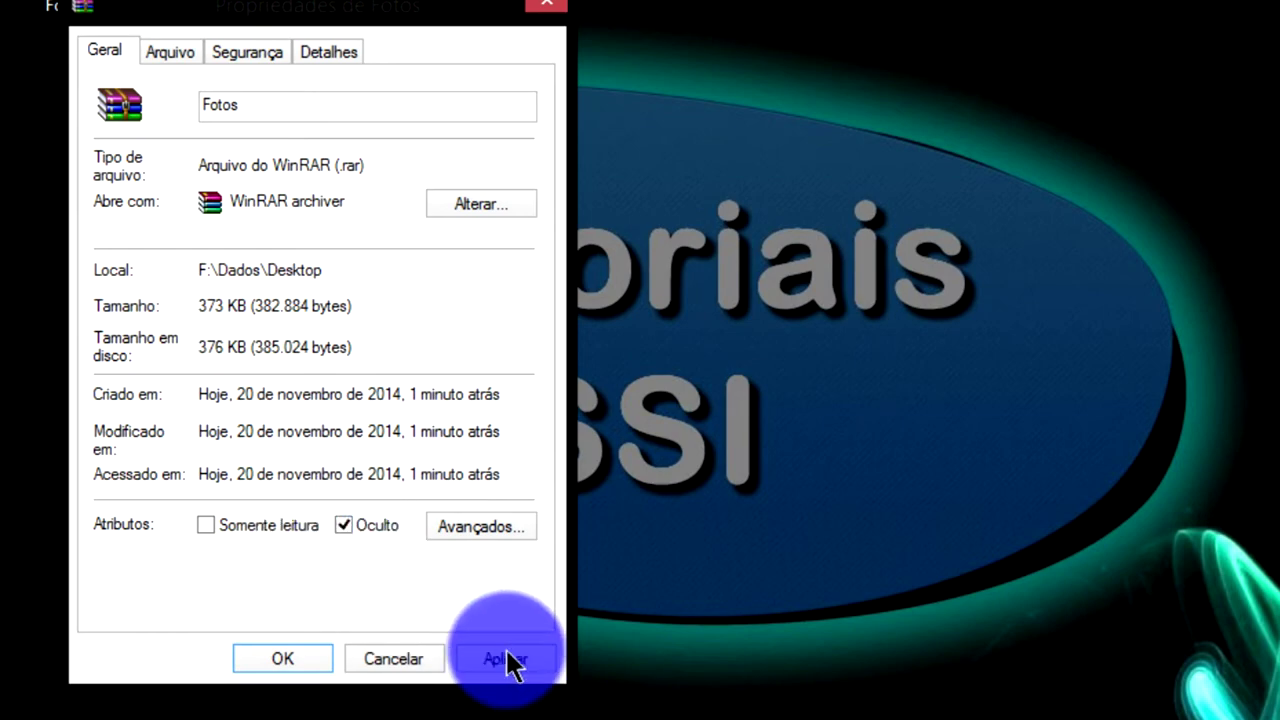
left_click(510, 660)
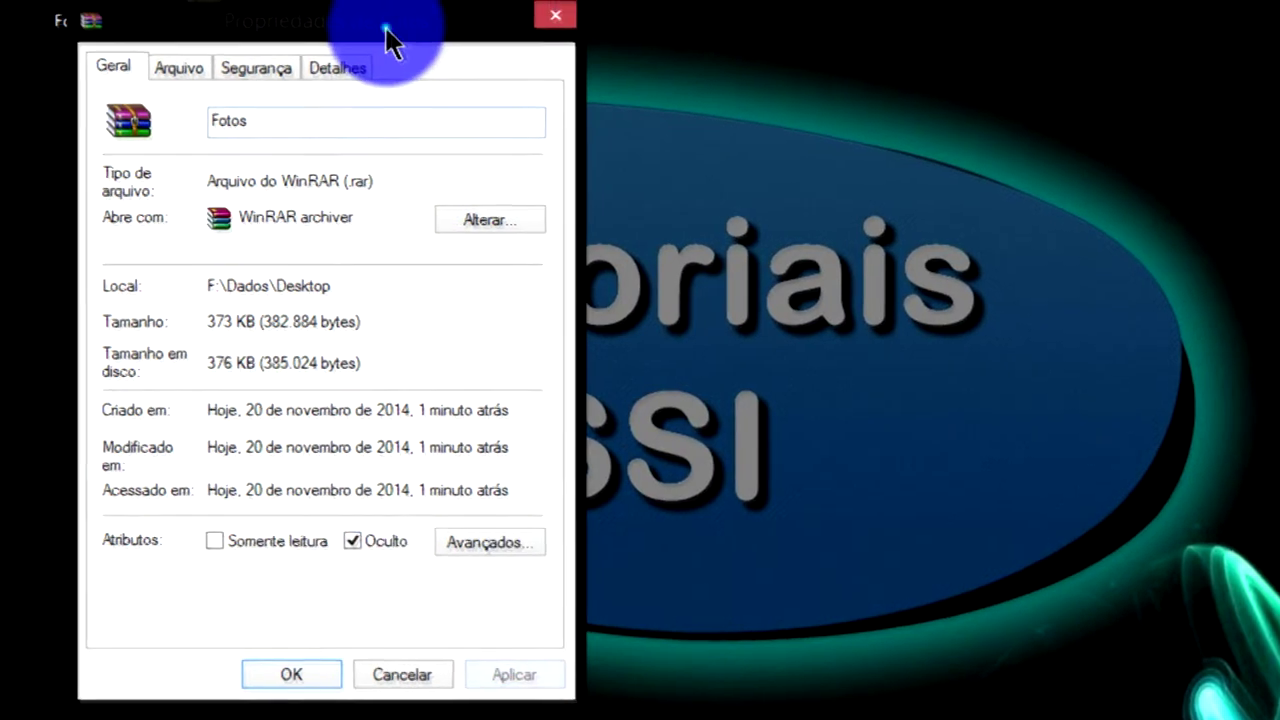
left_click_drag(389, 30, 960, 30)
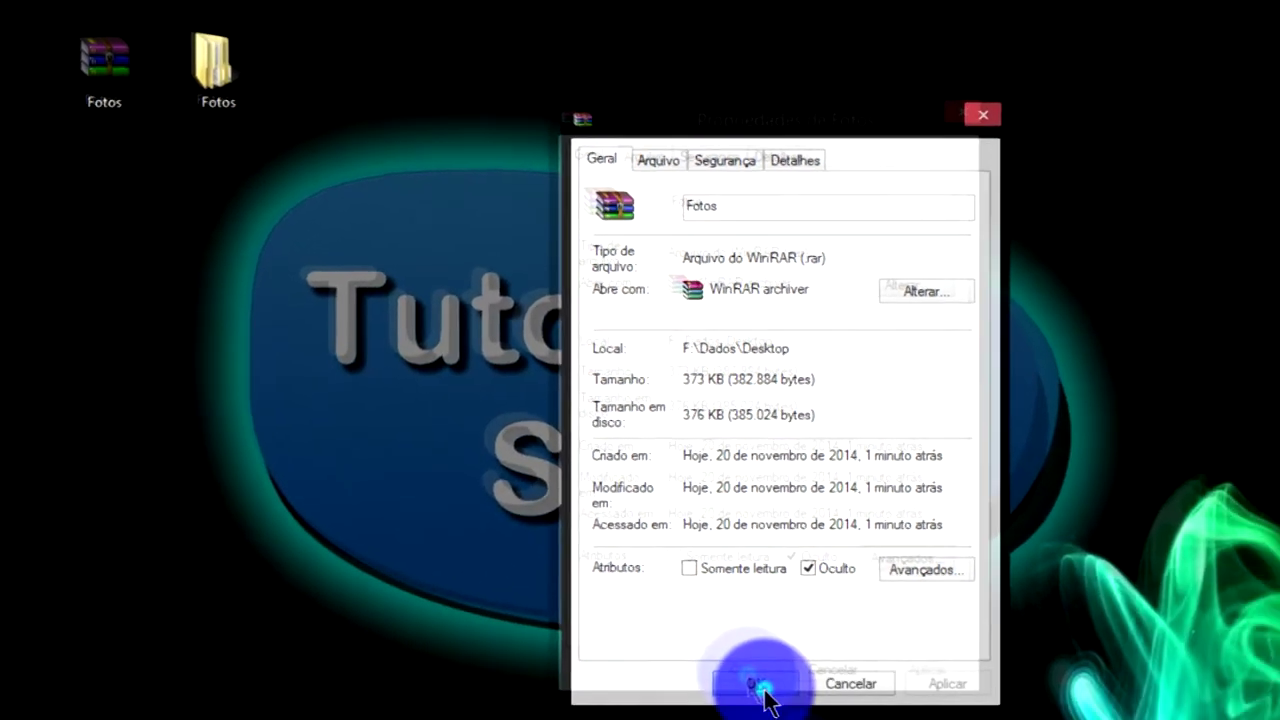
left_click(884, 719)
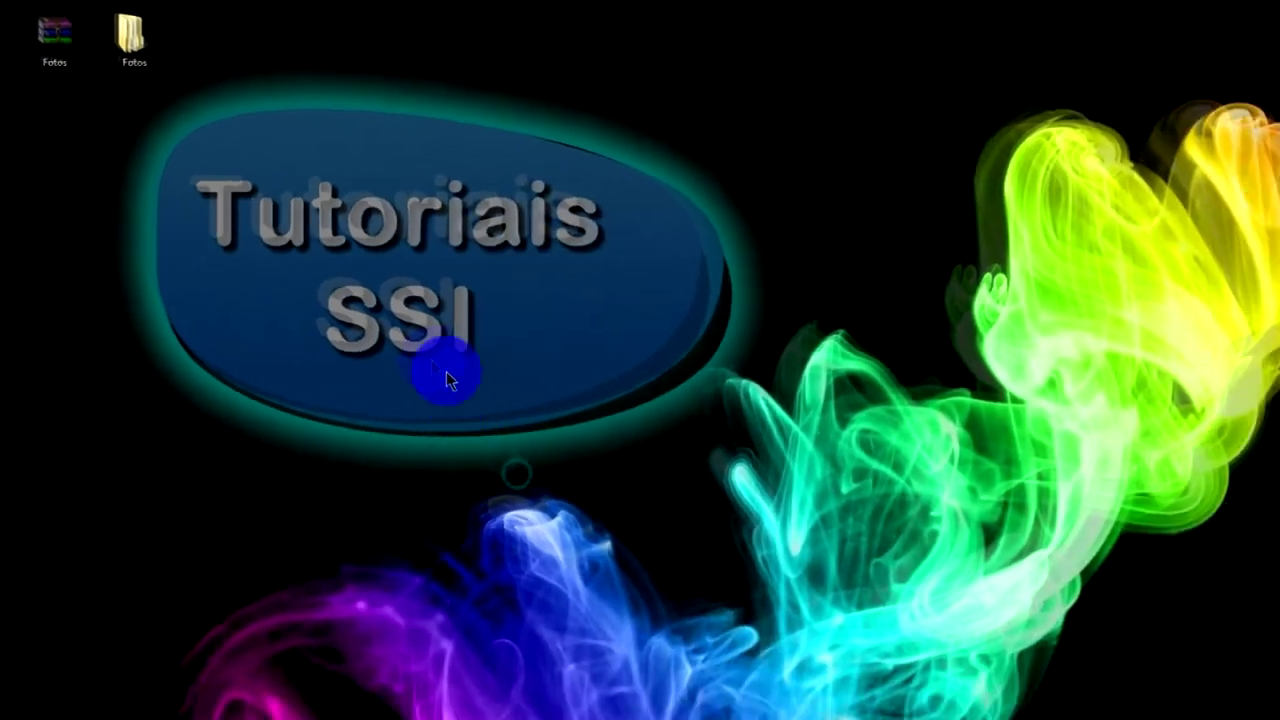
- Refresh the desktop several times to update the display of the hidden archive
right_click(749, 505)
left_click(373, 263)
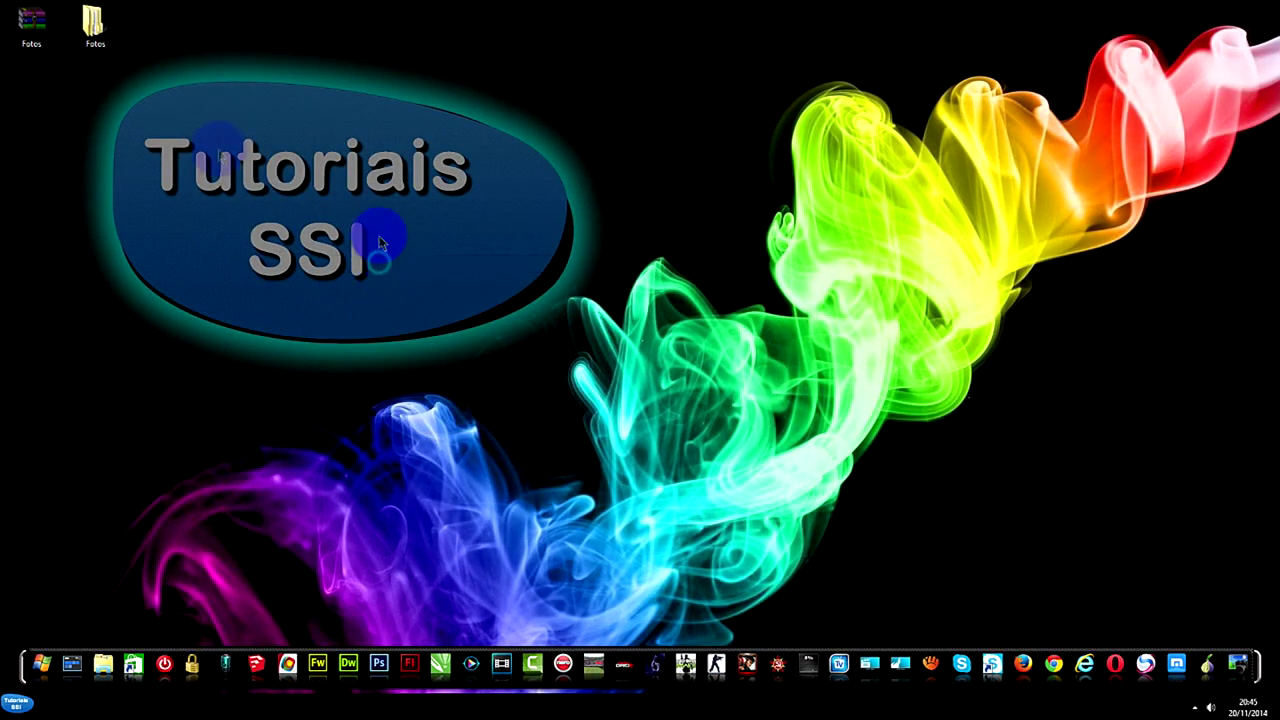
right_click(224, 97)
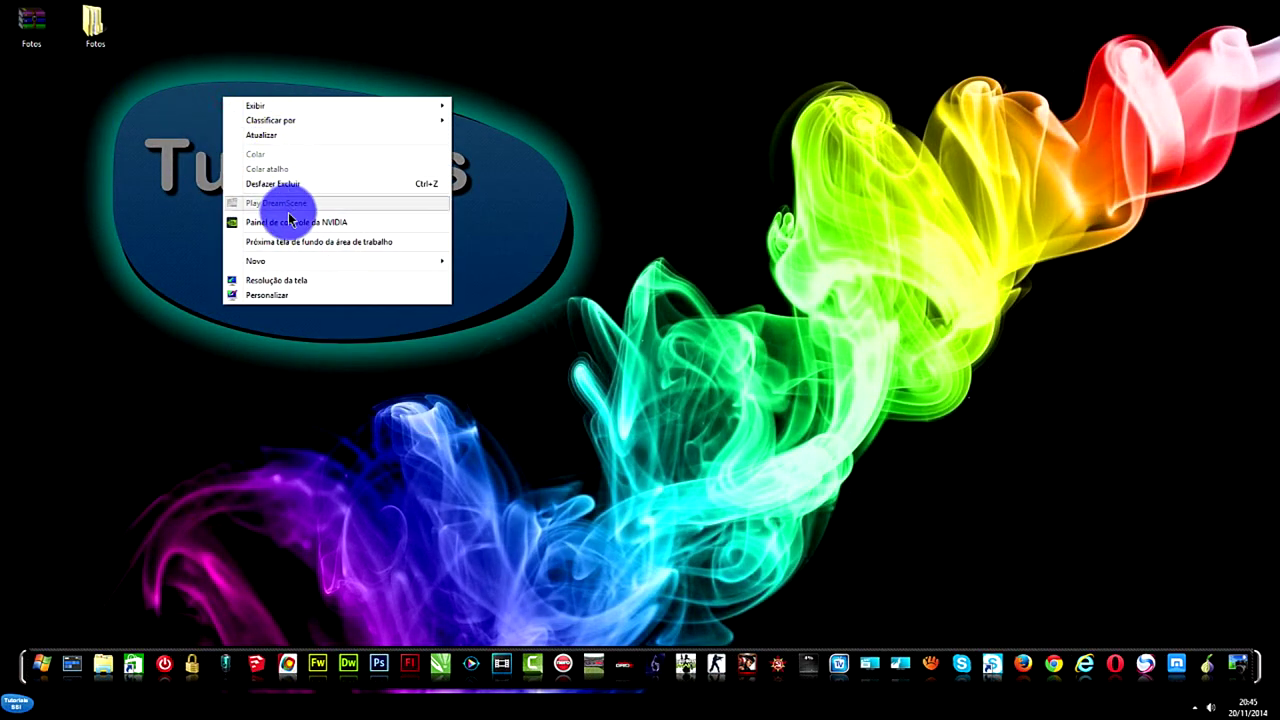
left_click(259, 133)
right_click(277, 108)
left_click(313, 143)
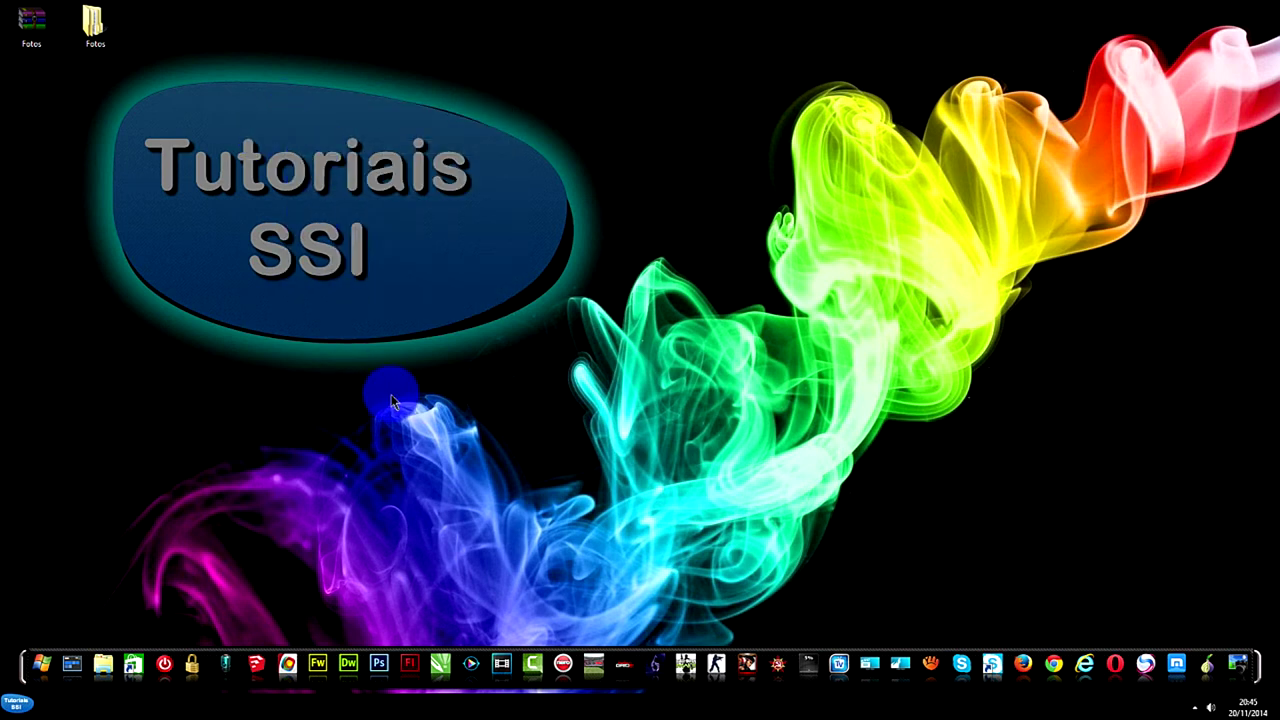
- Open Meu computador in a restored window and move it clear of the desktop icons
left_click(18, 703)
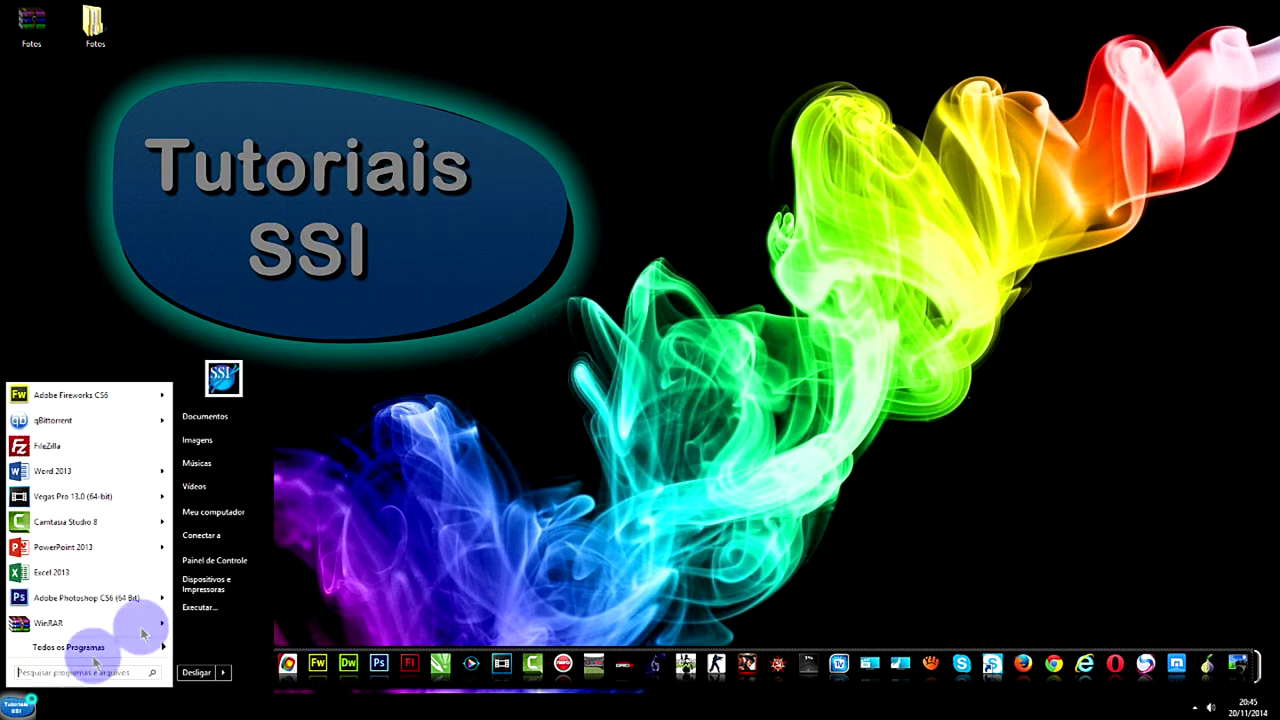
left_click(220, 510)
left_click(1234, 10)
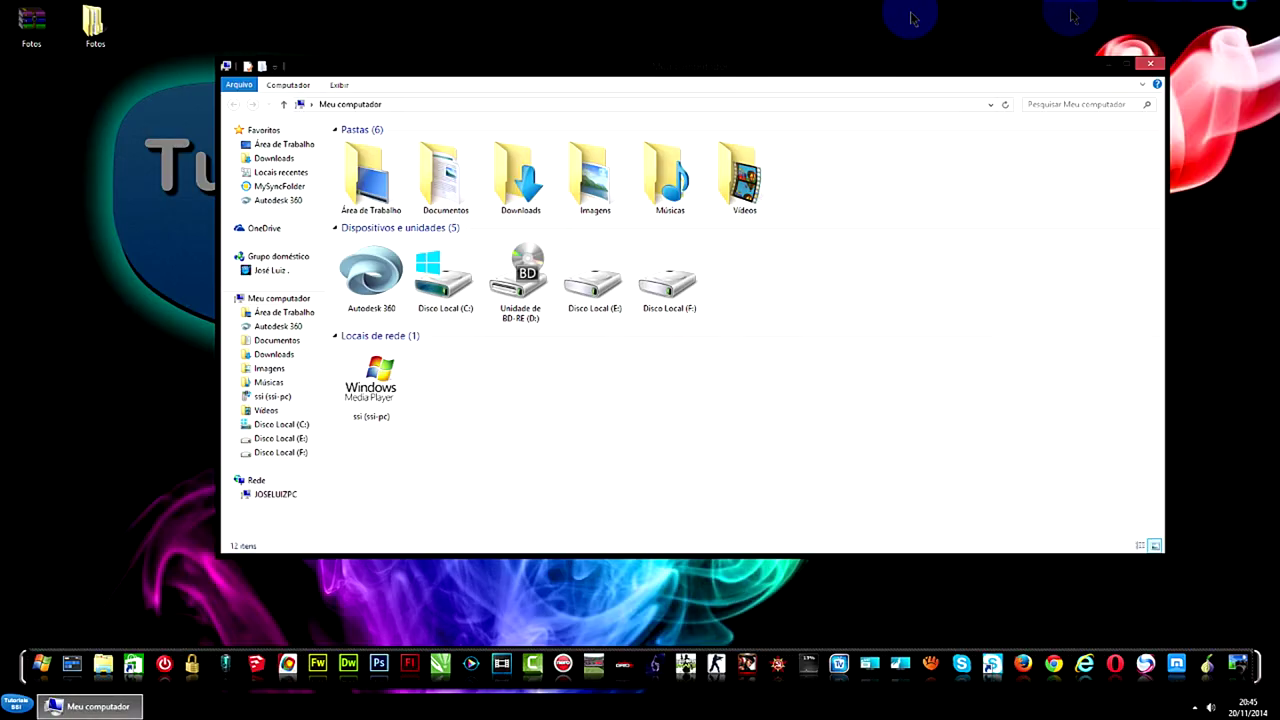
left_click_drag(646, 72, 740, 39)
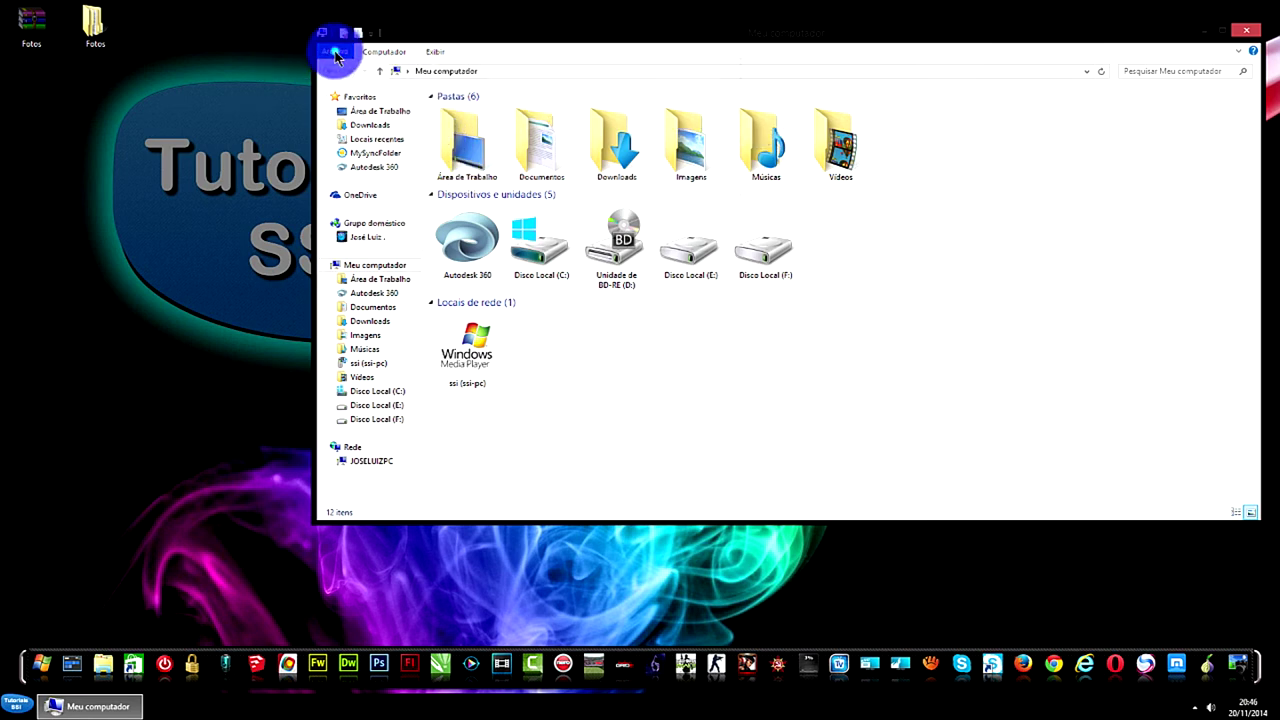
left_click(335, 52)
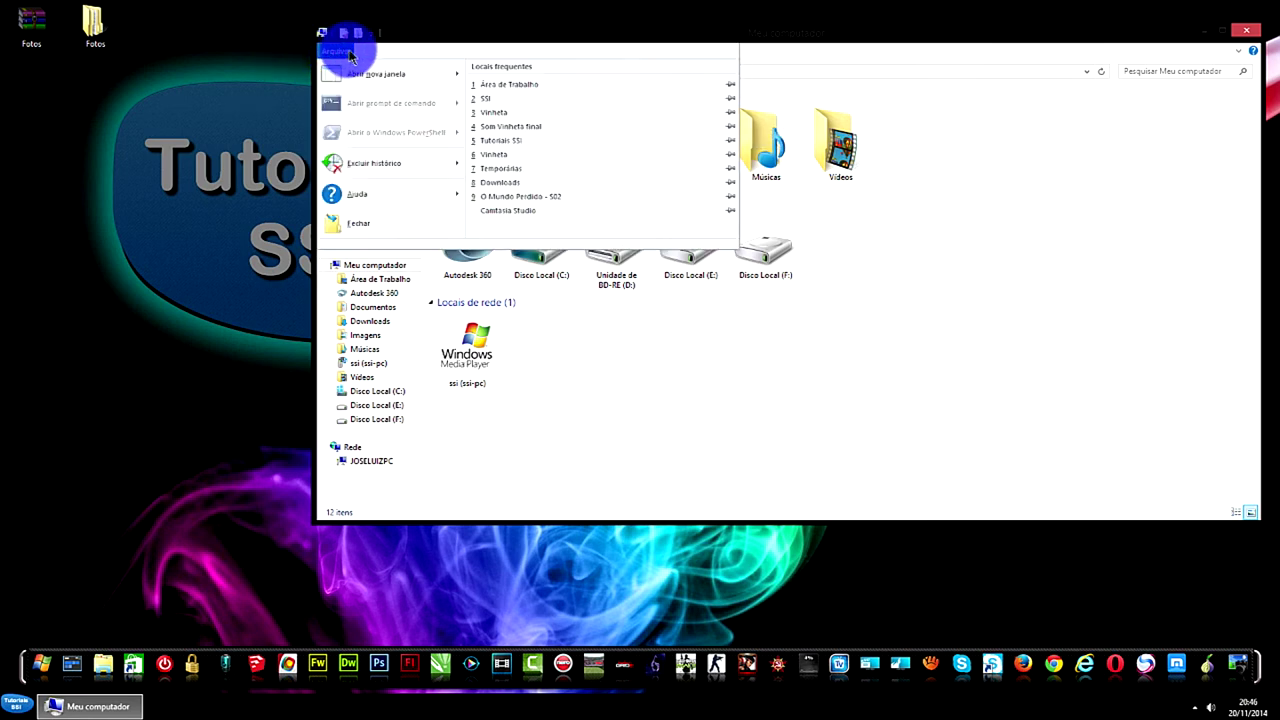
left_click(393, 40)
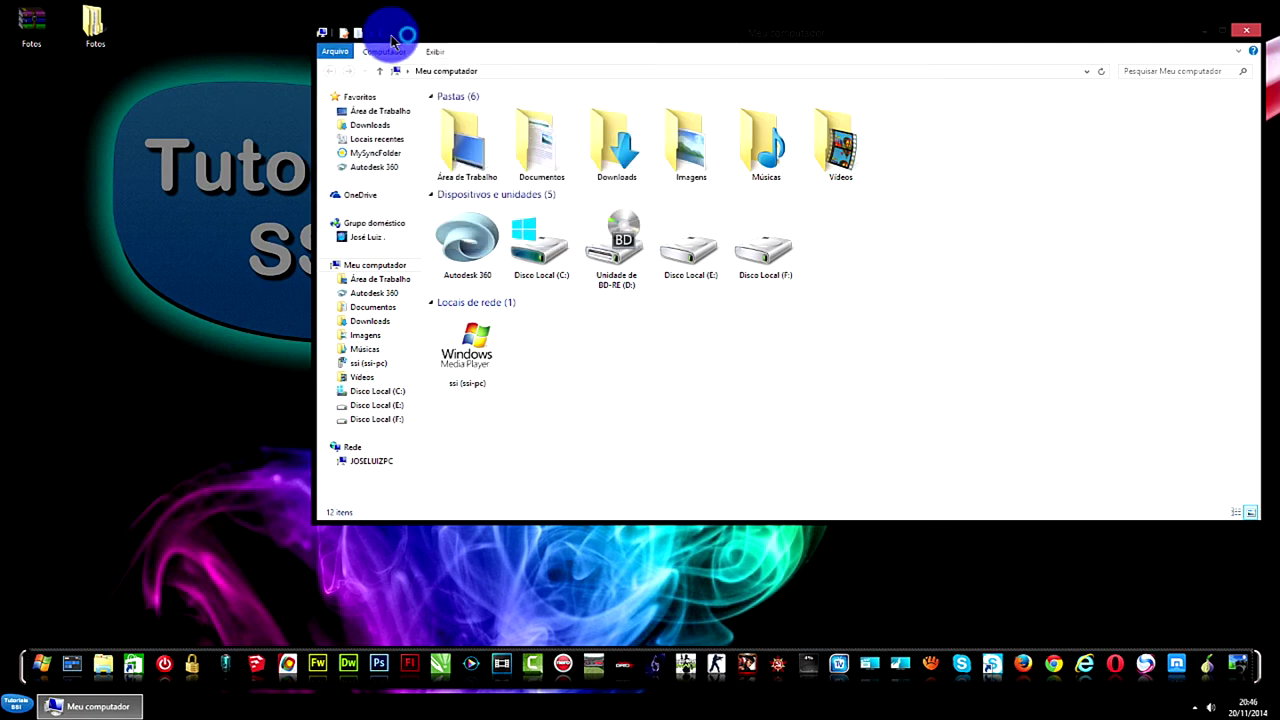
left_click(375, 36)
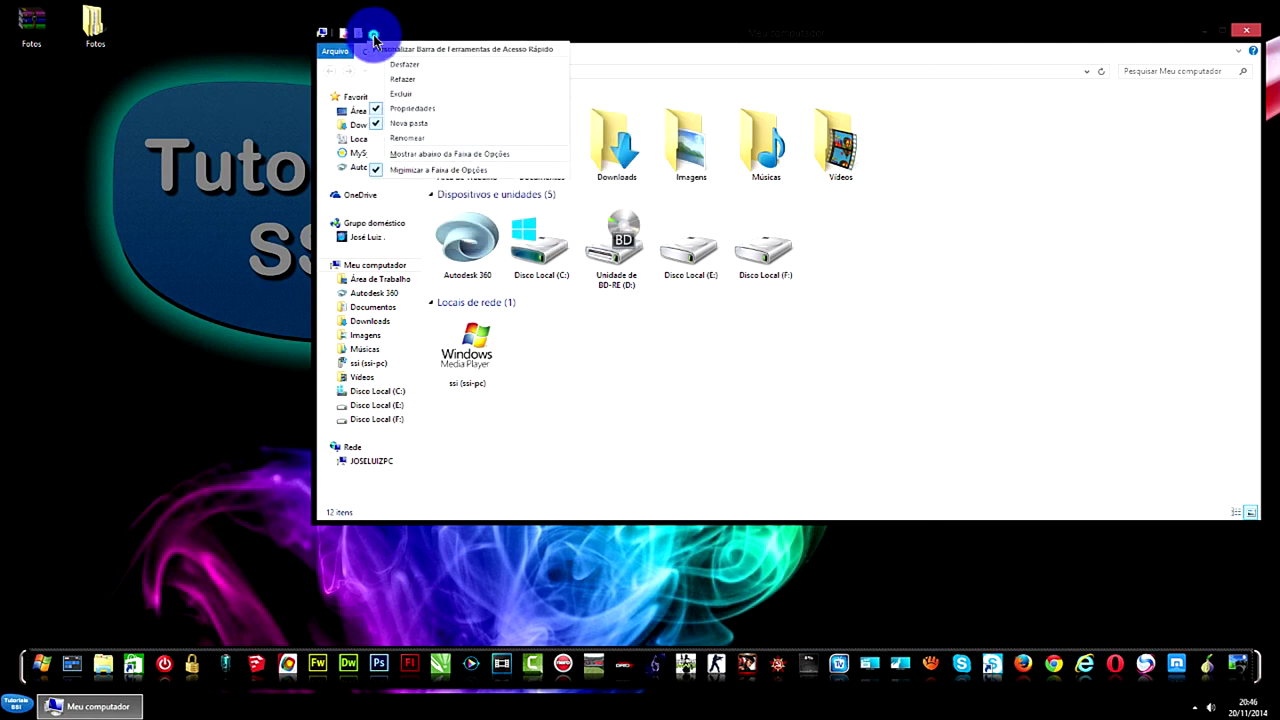
left_click(668, 48)
left_click(398, 72)
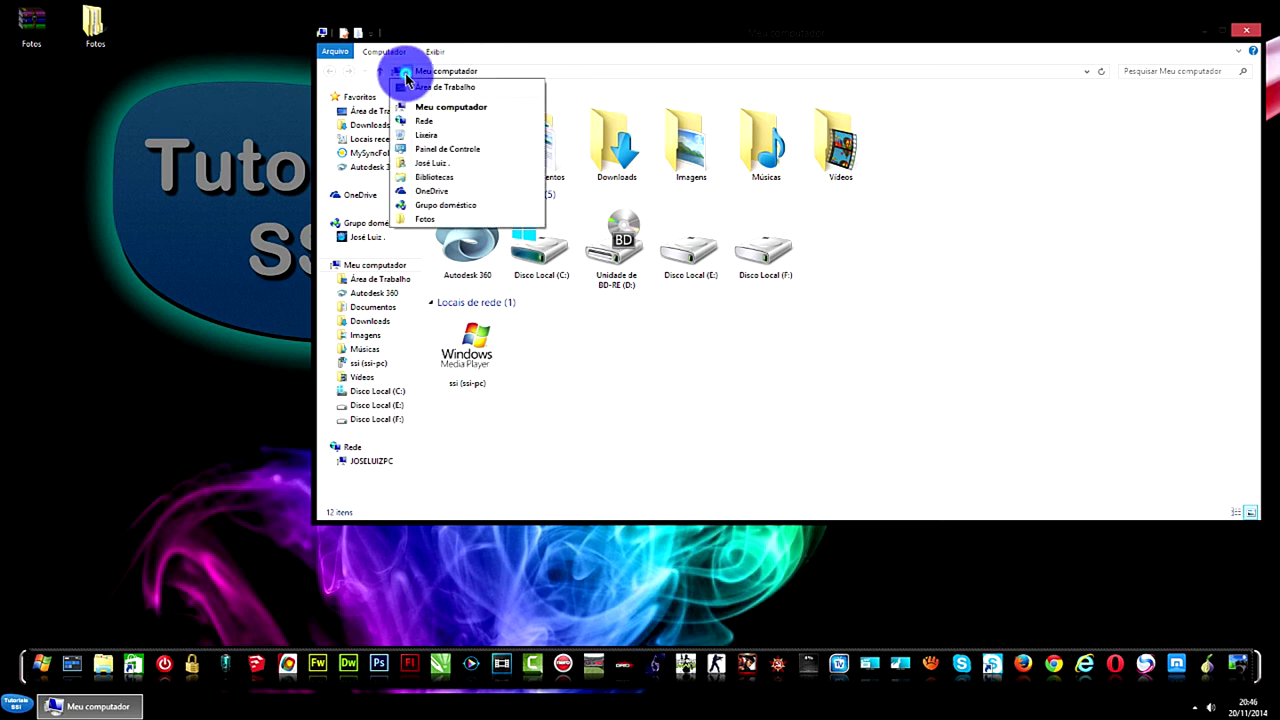
left_click(641, 67)
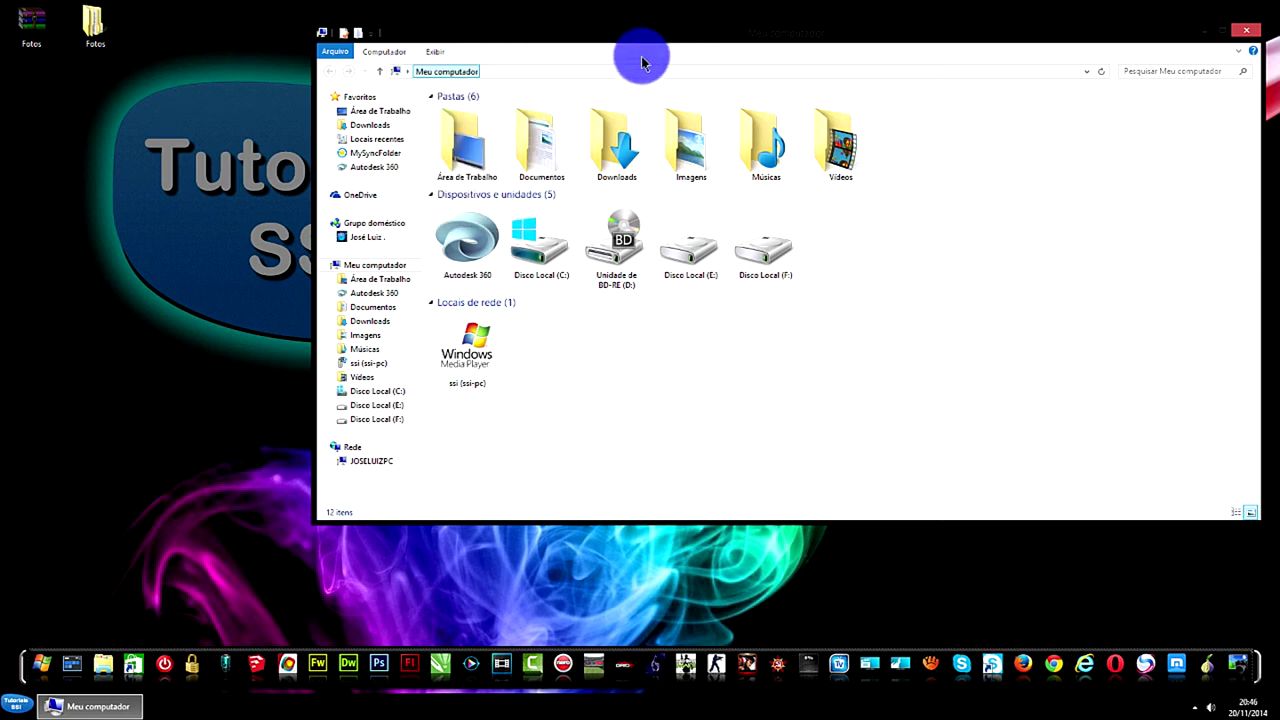
- Set the folder view options to "Não mostrar arquivos, pastas ou unidades ocultas" and apply the change
left_click(435, 51)
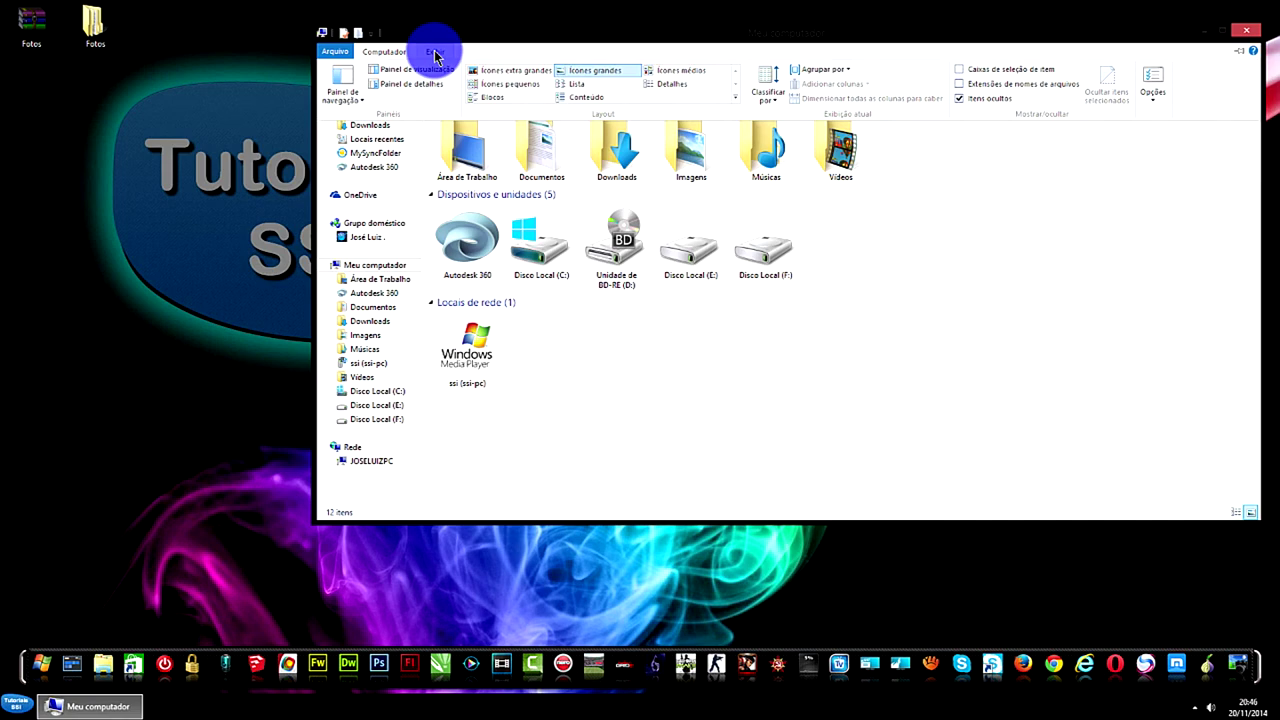
left_click(1150, 90)
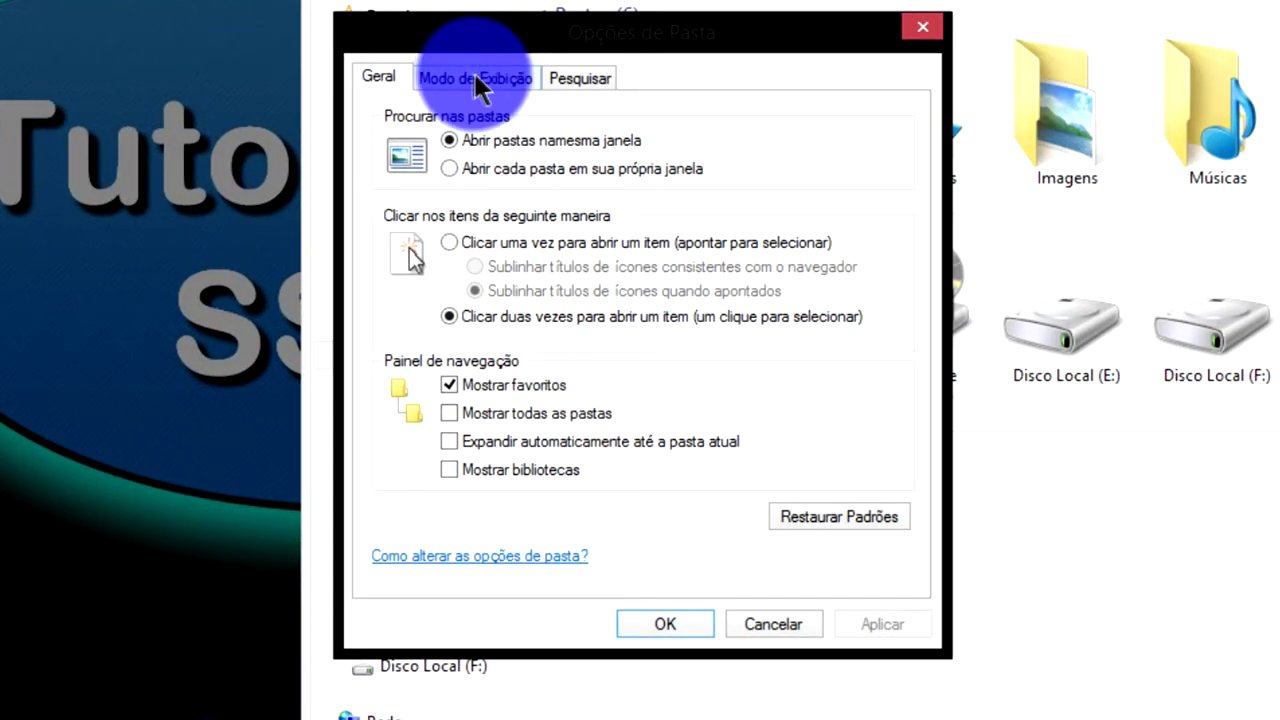
left_click(394, 124)
left_click_drag(800, 340, 818, 443)
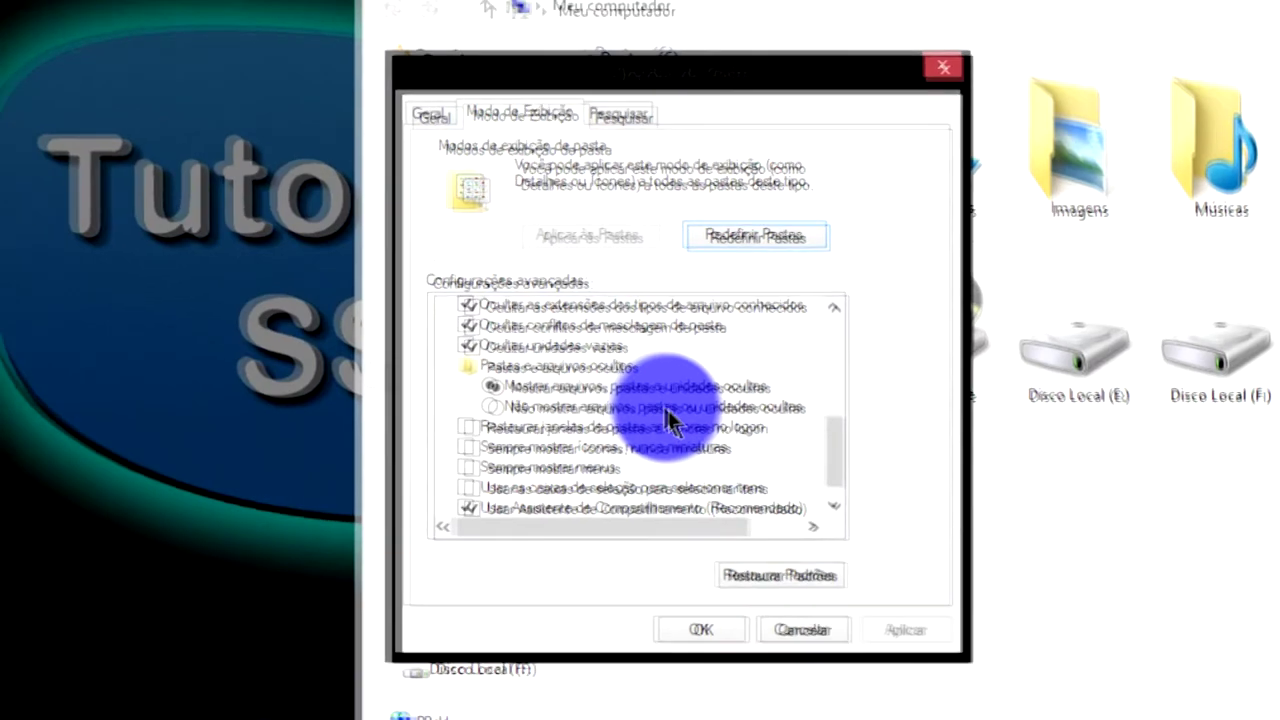
left_click(667, 411)
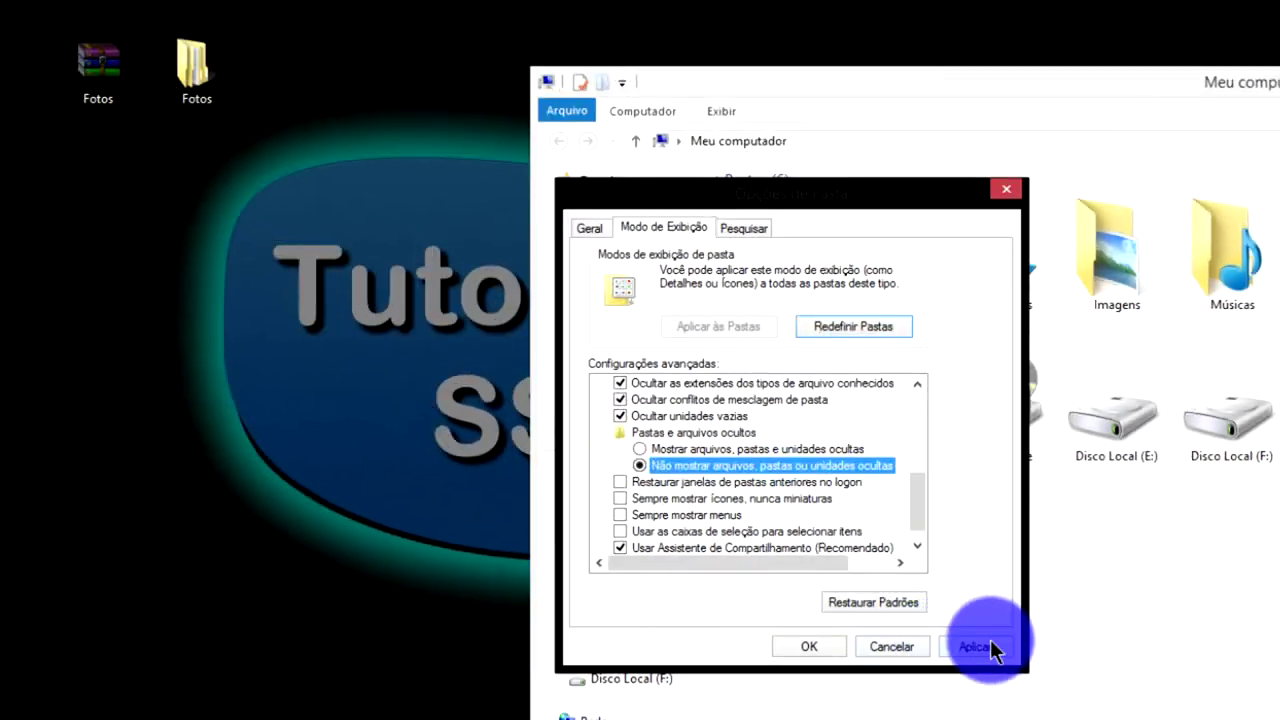
left_click(905, 629)
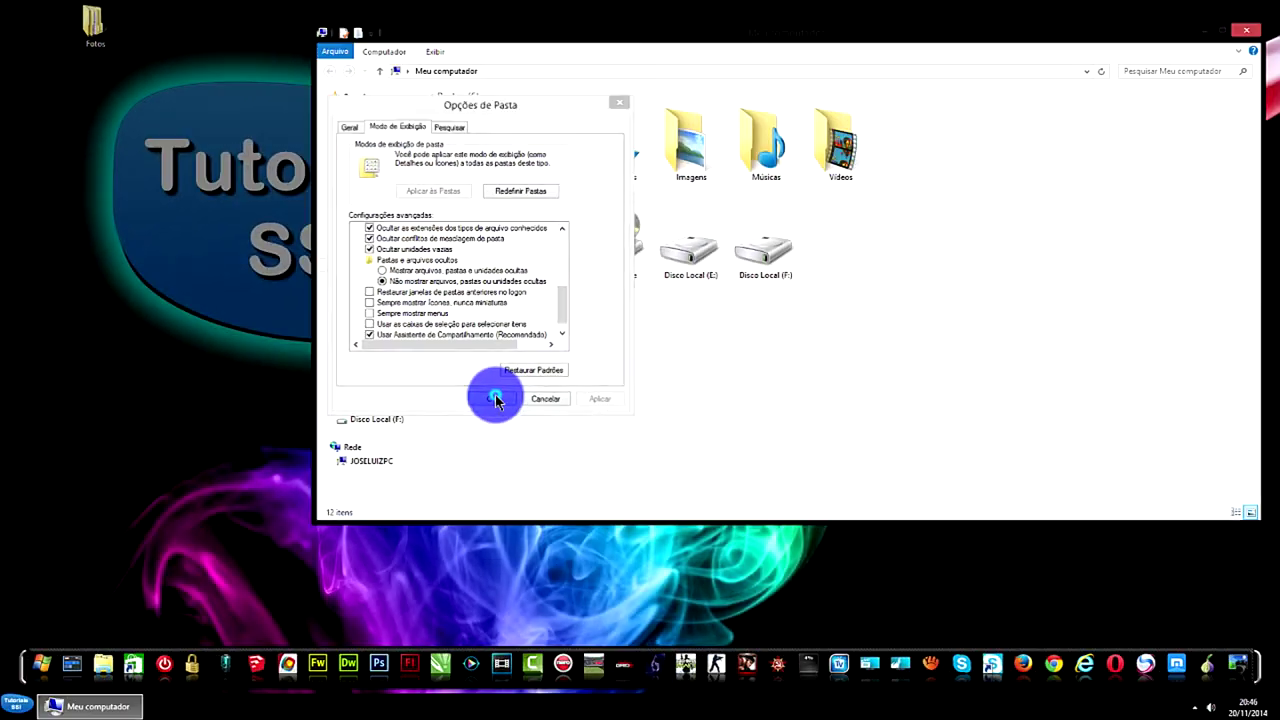
- Confirm the folder options, close Meu computador, and move the Fotos folder onto the upper part of the Tutoriais SSI logo
left_click(613, 490)
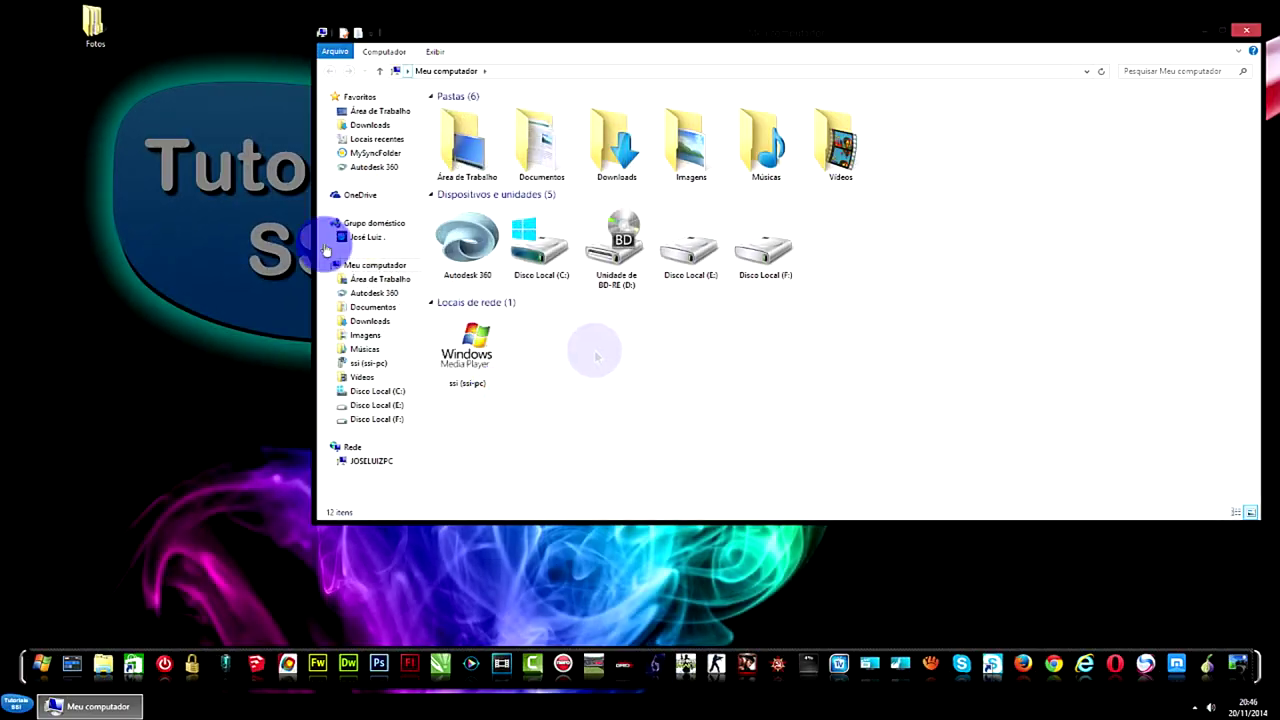
left_click(1248, 36)
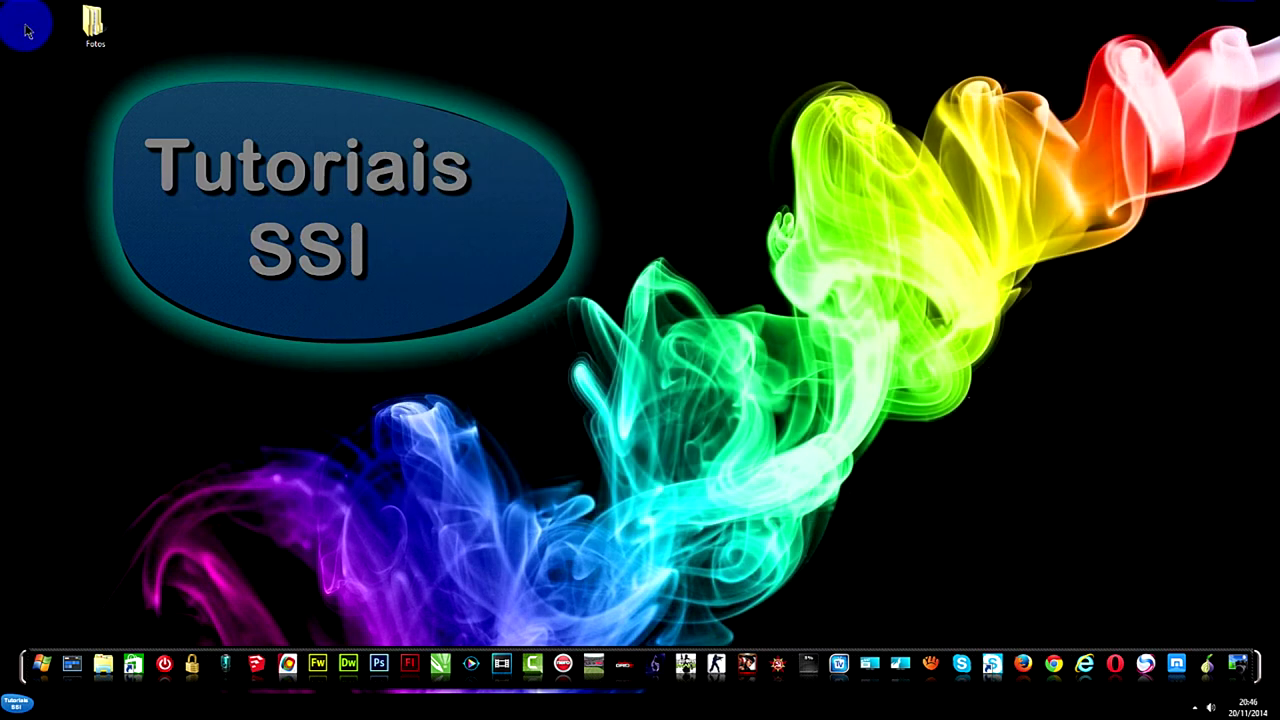
left_click_drag(24, 33, 347, 80)
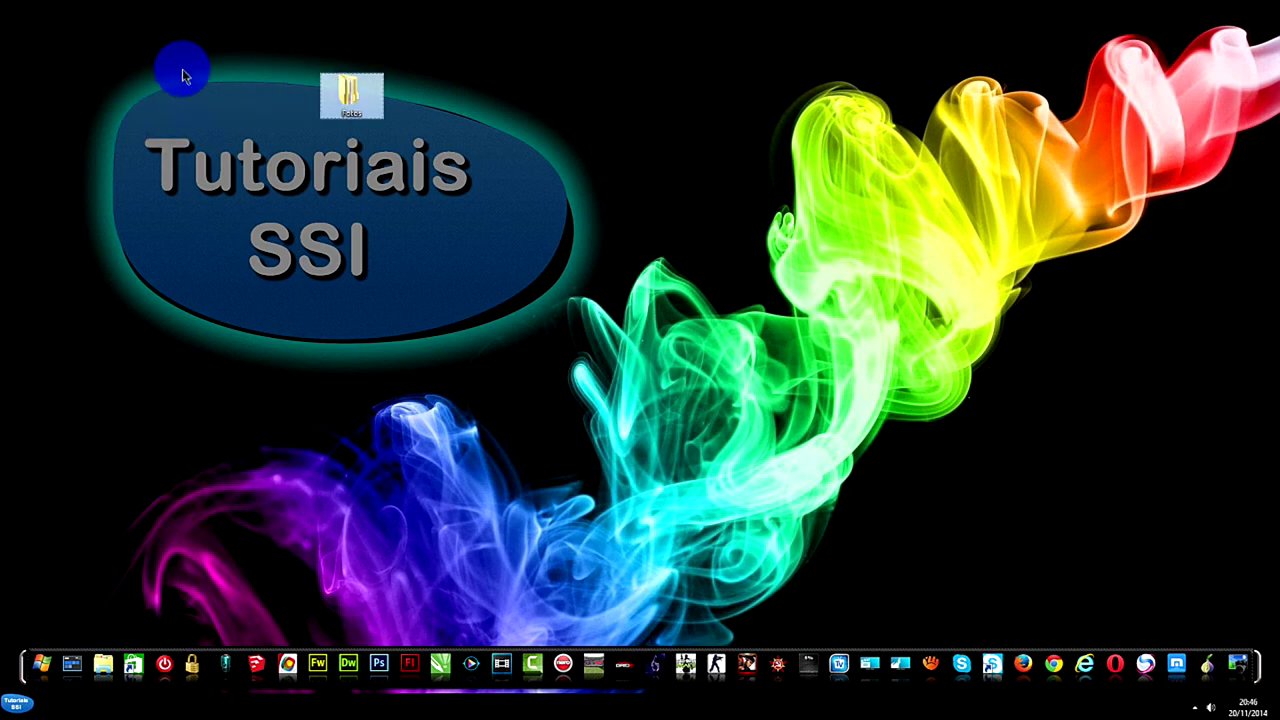
- Reopen Meu computador, set the folder view options to "Mostrar arquivos, pastas e unidades ocultas", apply and confirm, and close the window
left_click(105, 665)
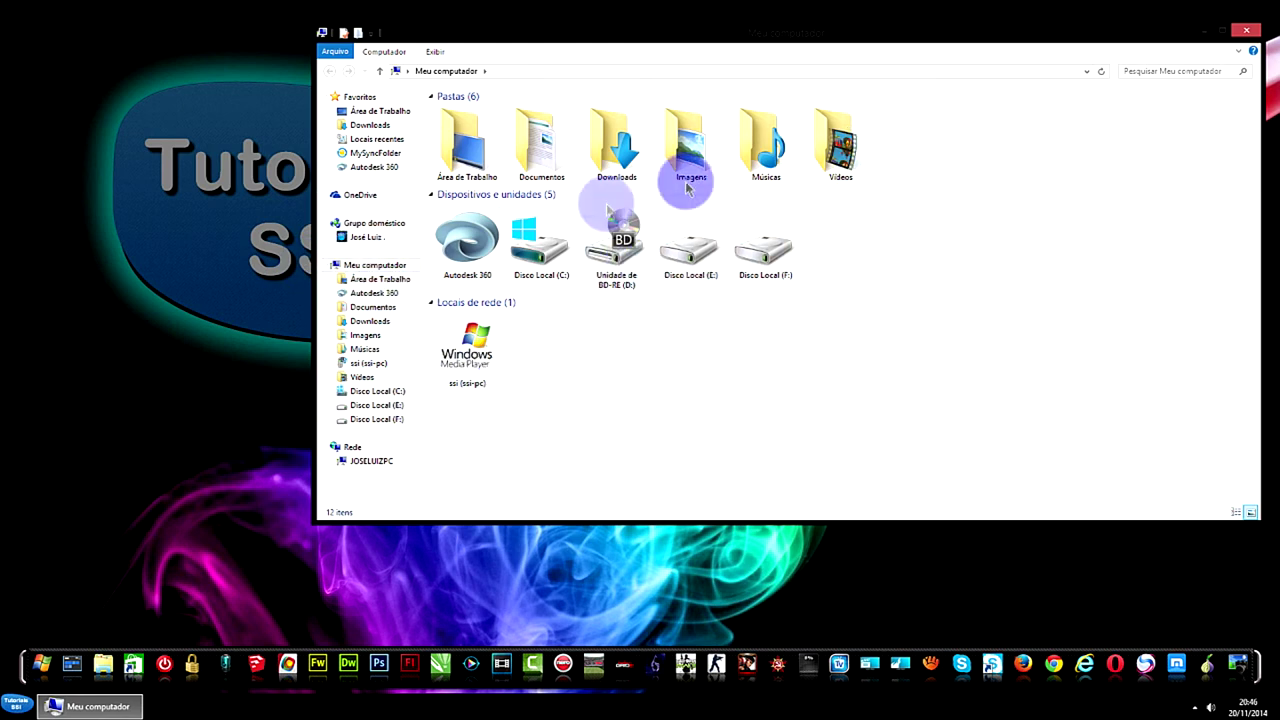
left_click(436, 52)
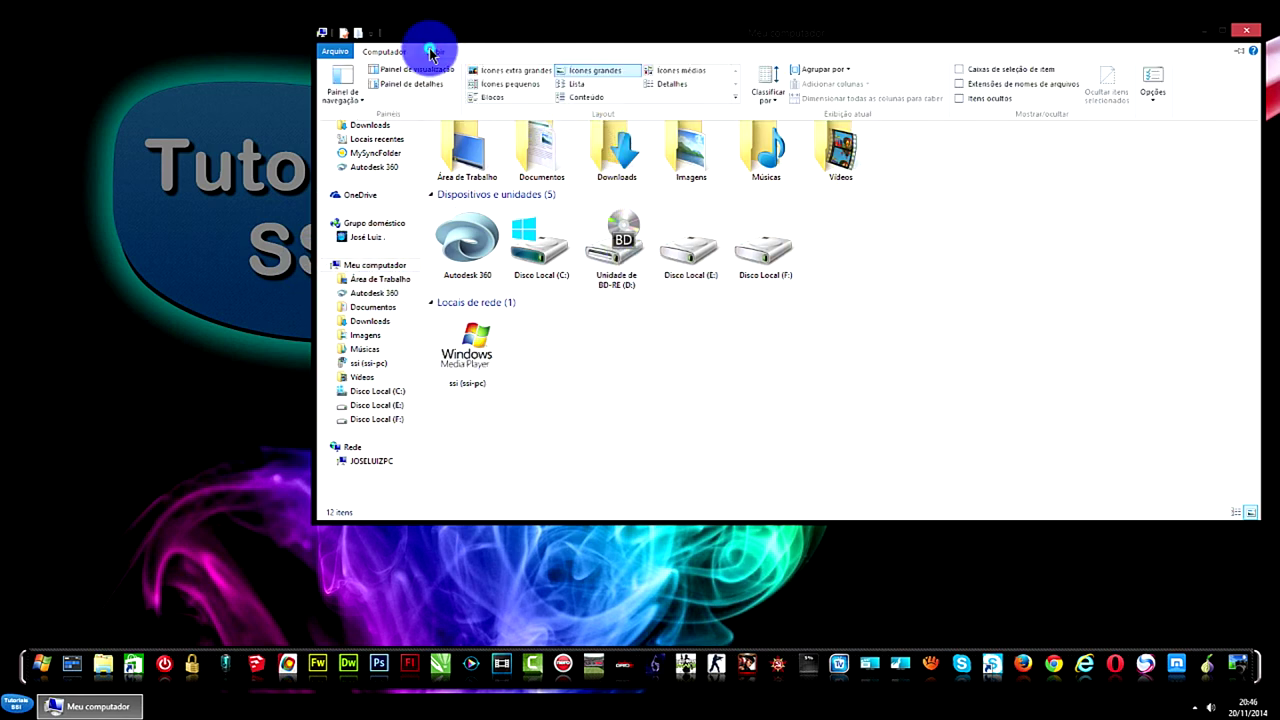
left_click(1150, 85)
left_click(398, 126)
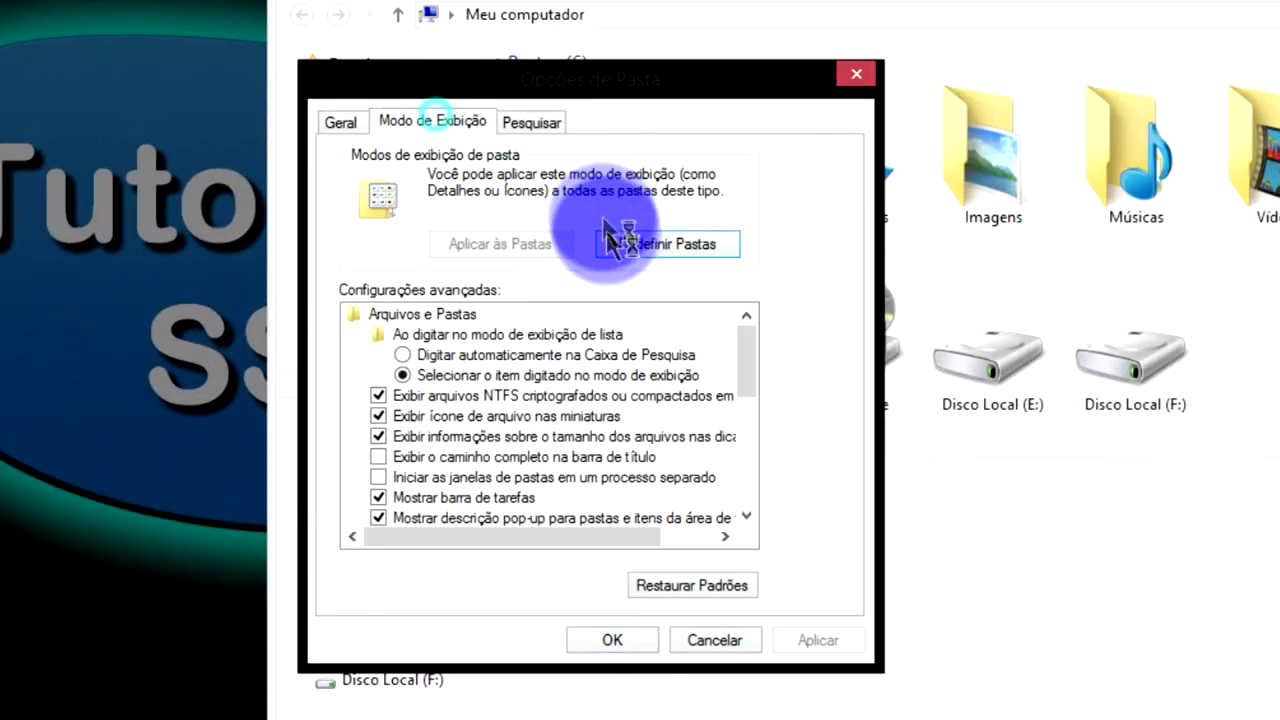
left_click_drag(752, 368, 749, 466)
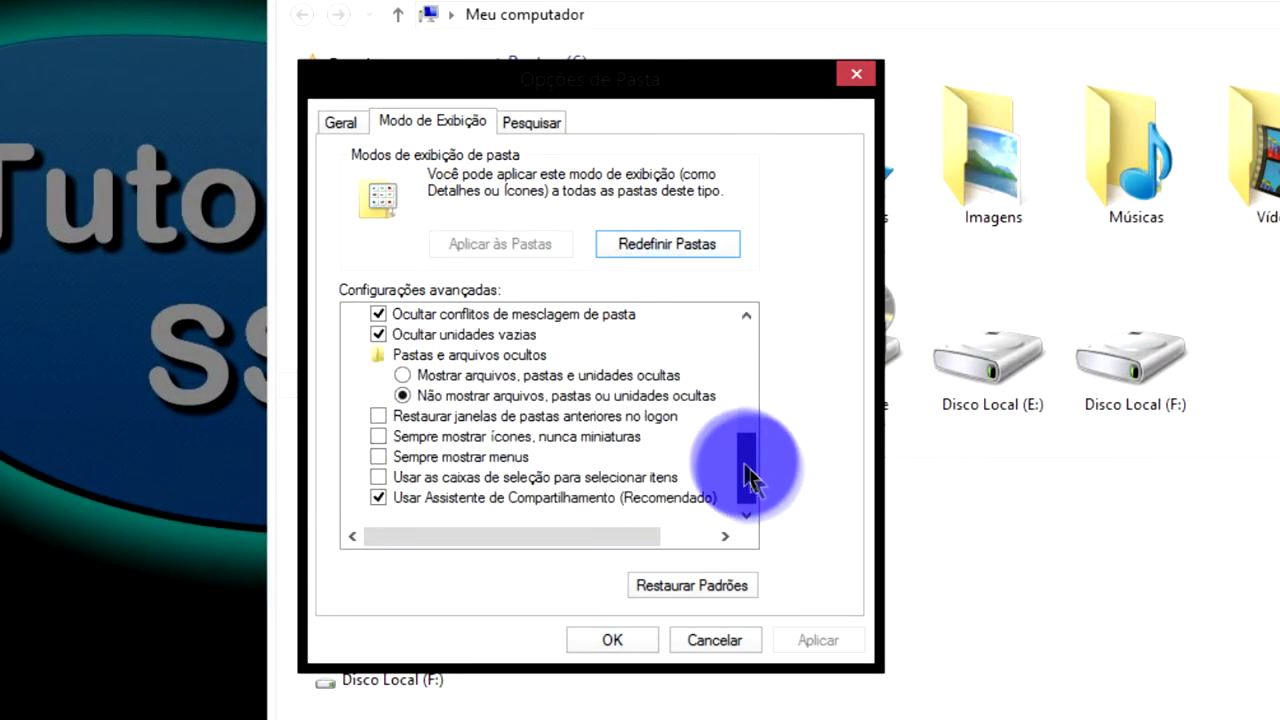
left_click(622, 376)
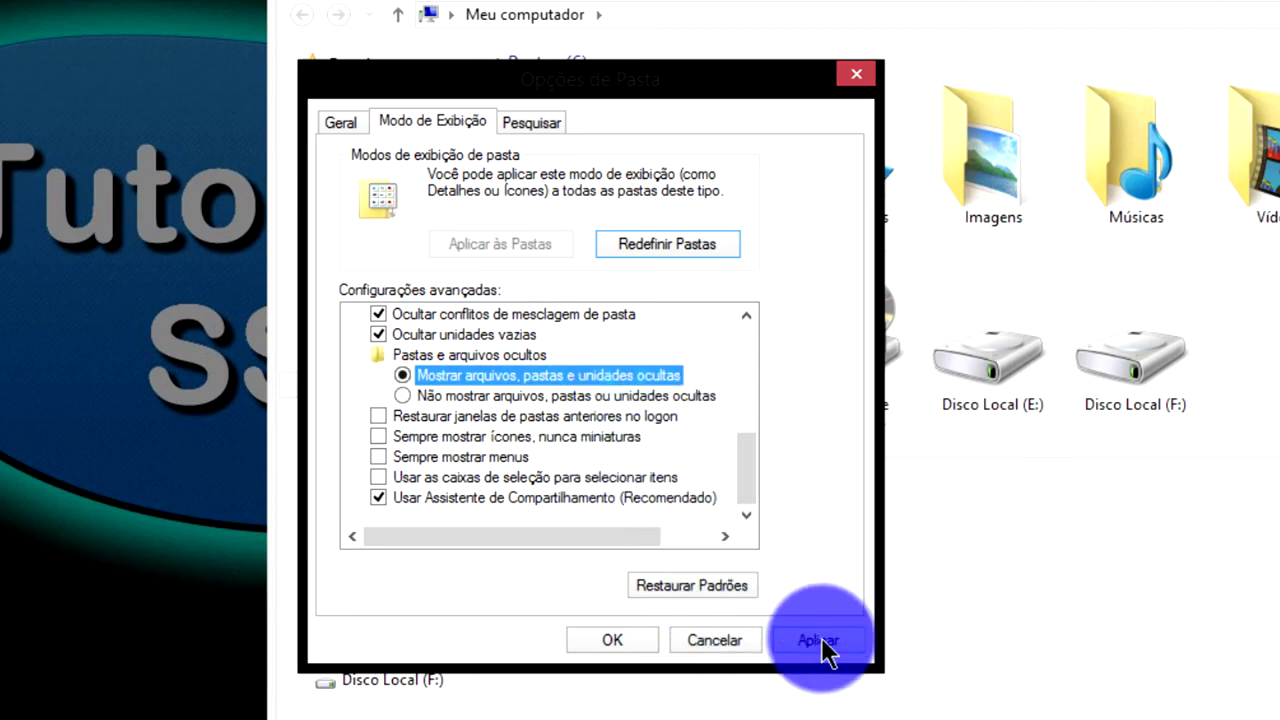
left_click(826, 641)
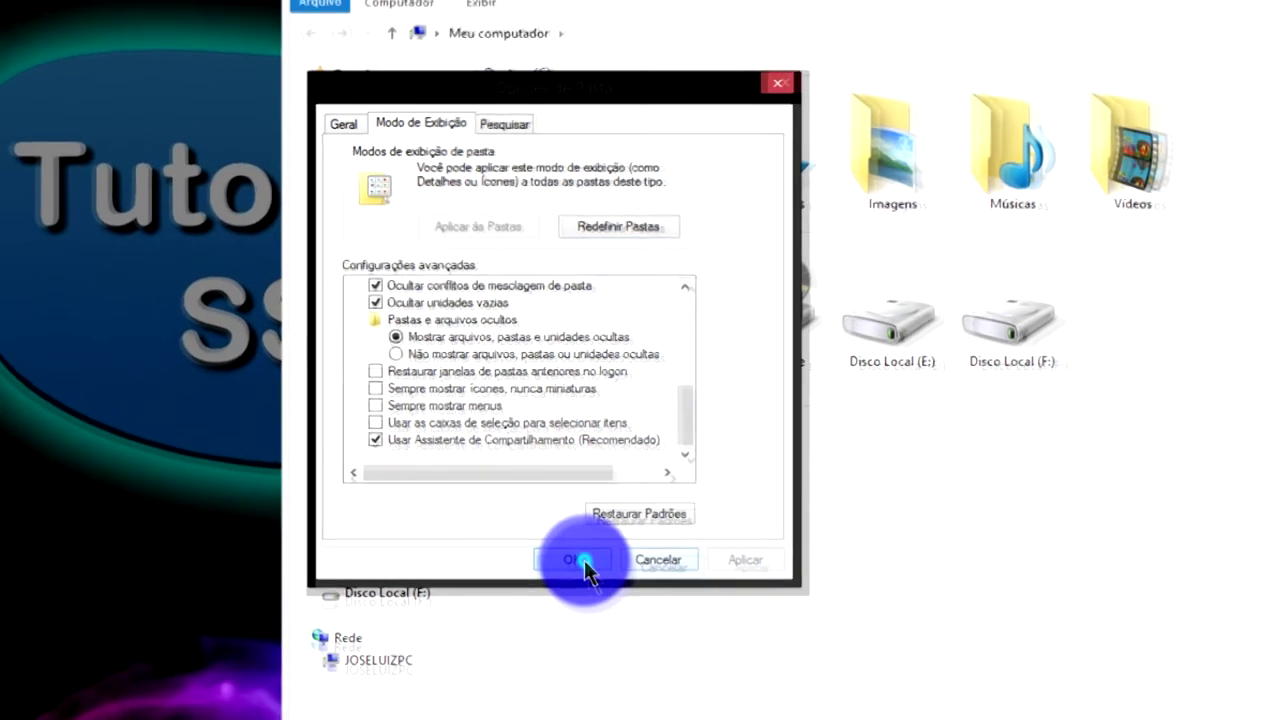
left_click(612, 640)
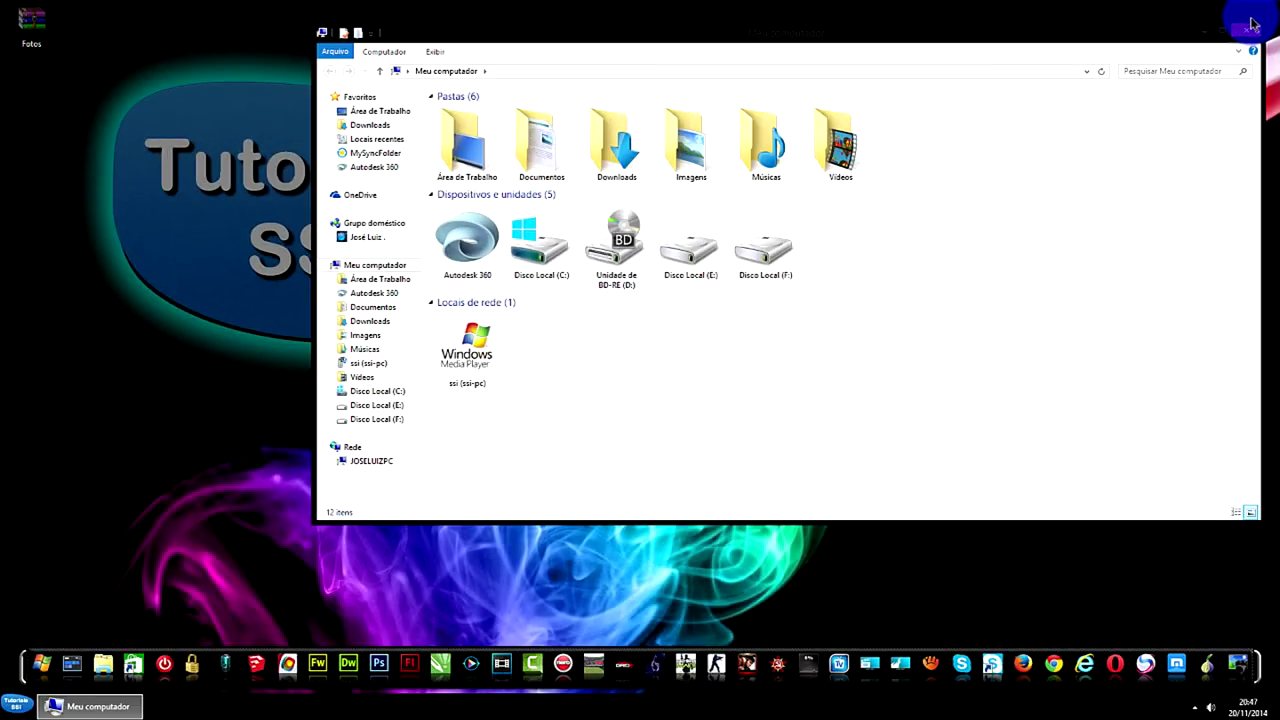
left_click(1252, 24)
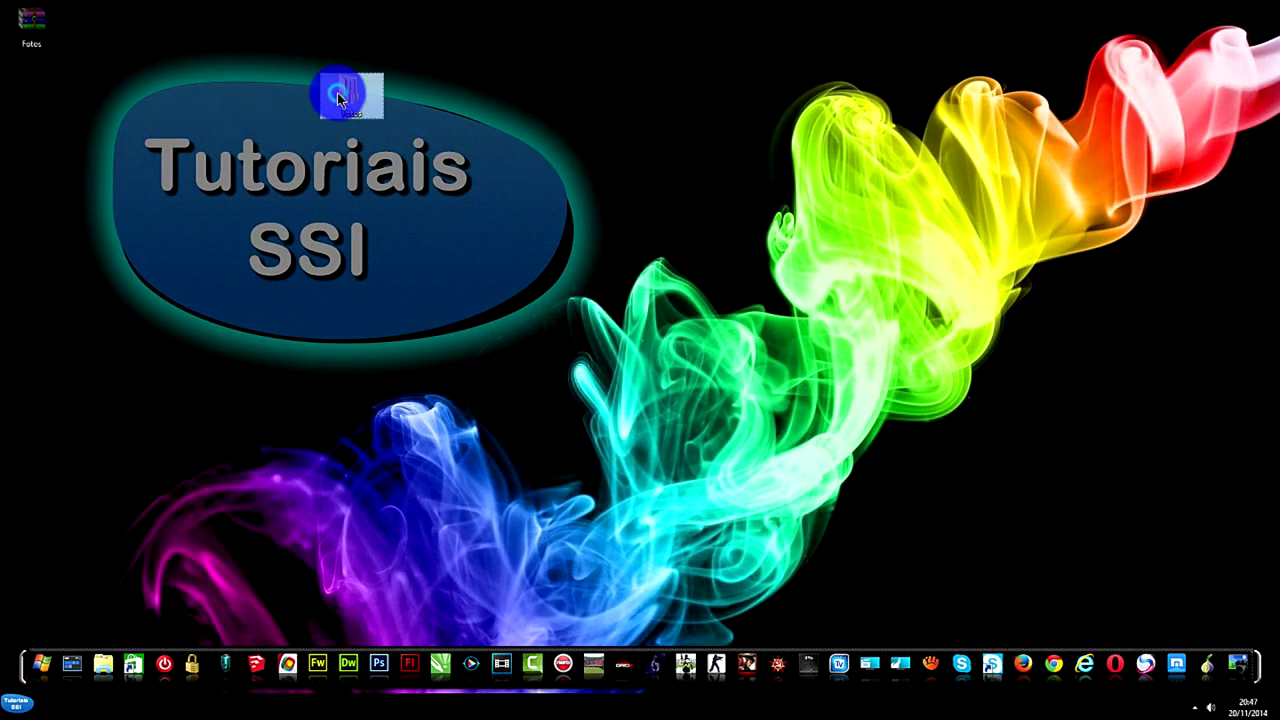
- Delete the extracted Fotos folder from the desktop and confirm the deletion
key("Delete")
key("Return")
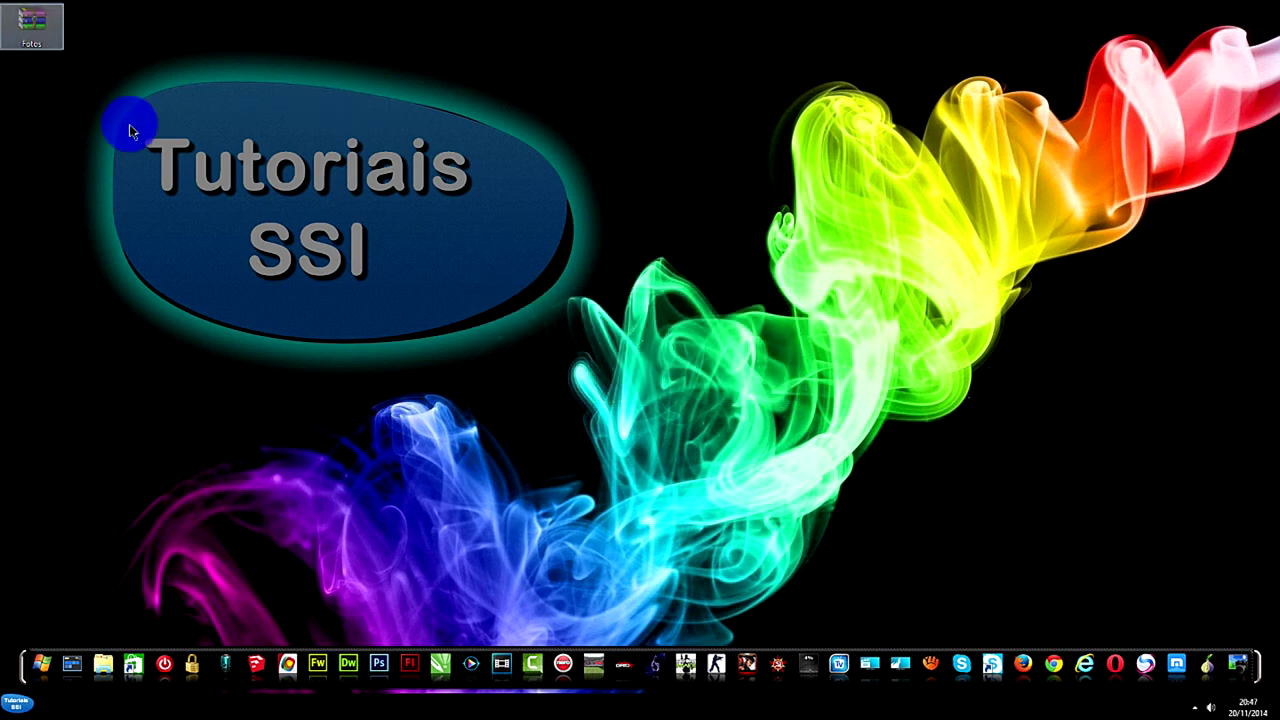
- Open the Fotos archive in WinRAR to check for the password prompt, dismiss it without entering a password, and deselect the archive
double_click(33, 32)
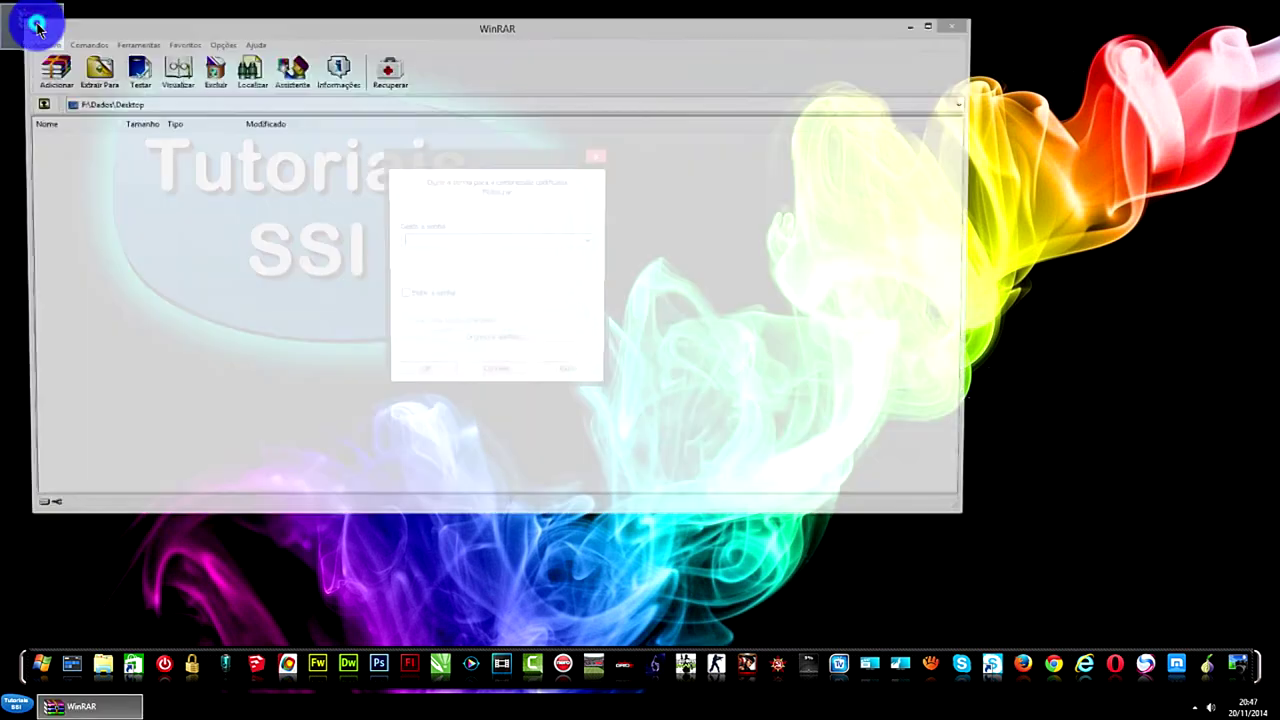
left_click(597, 155)
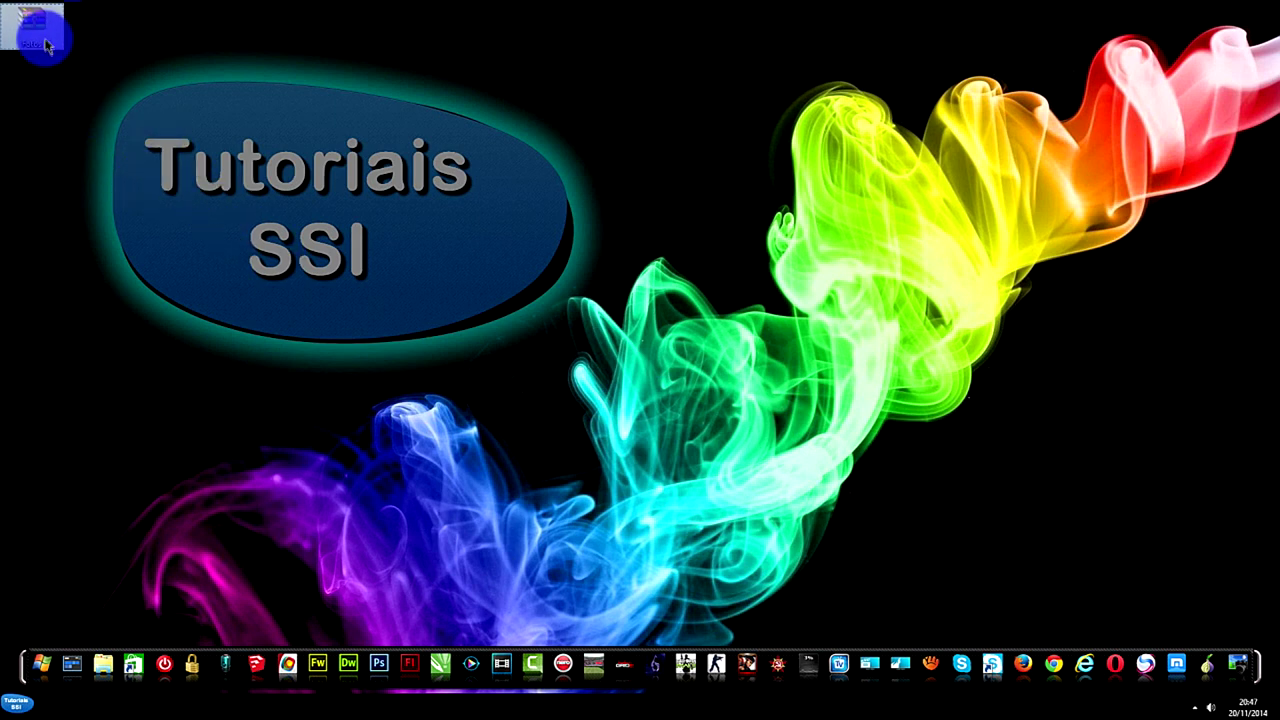
left_click(186, 187)
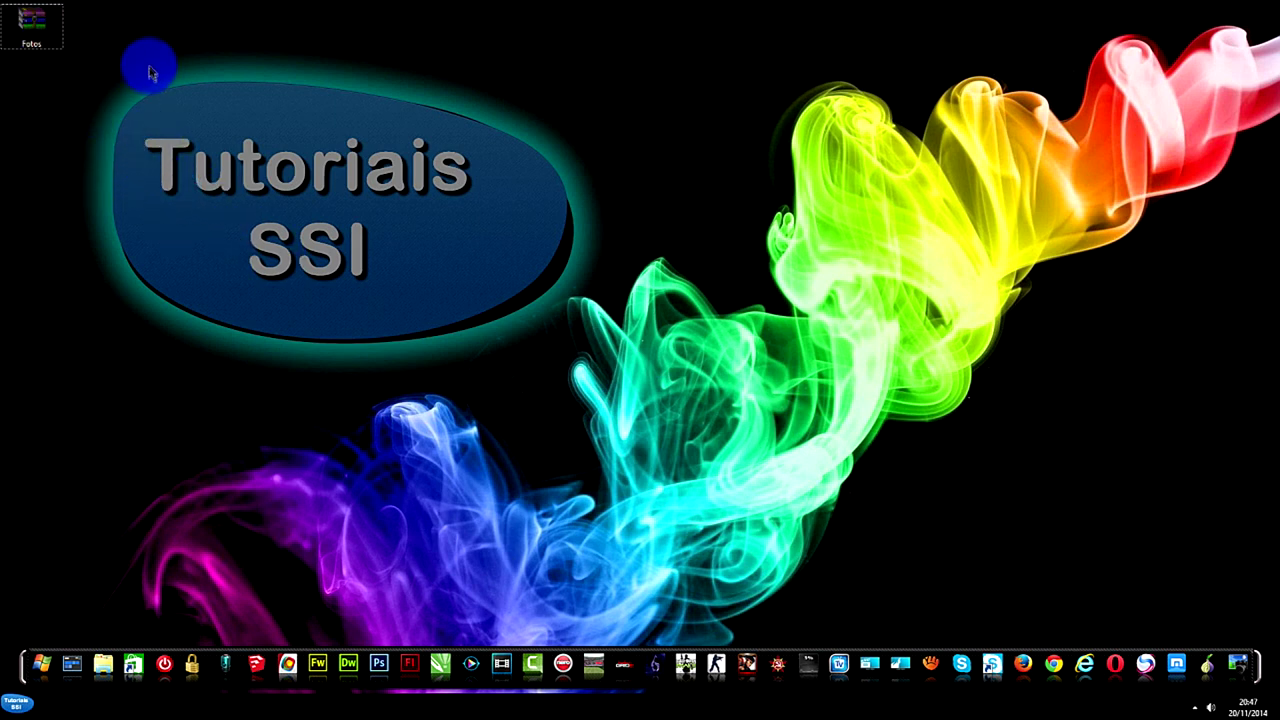
- Move the Fotos archive onto the Tutoriais SSI logo and return it to its original place on the desktop
left_click_drag(44, 43, 289, 104)
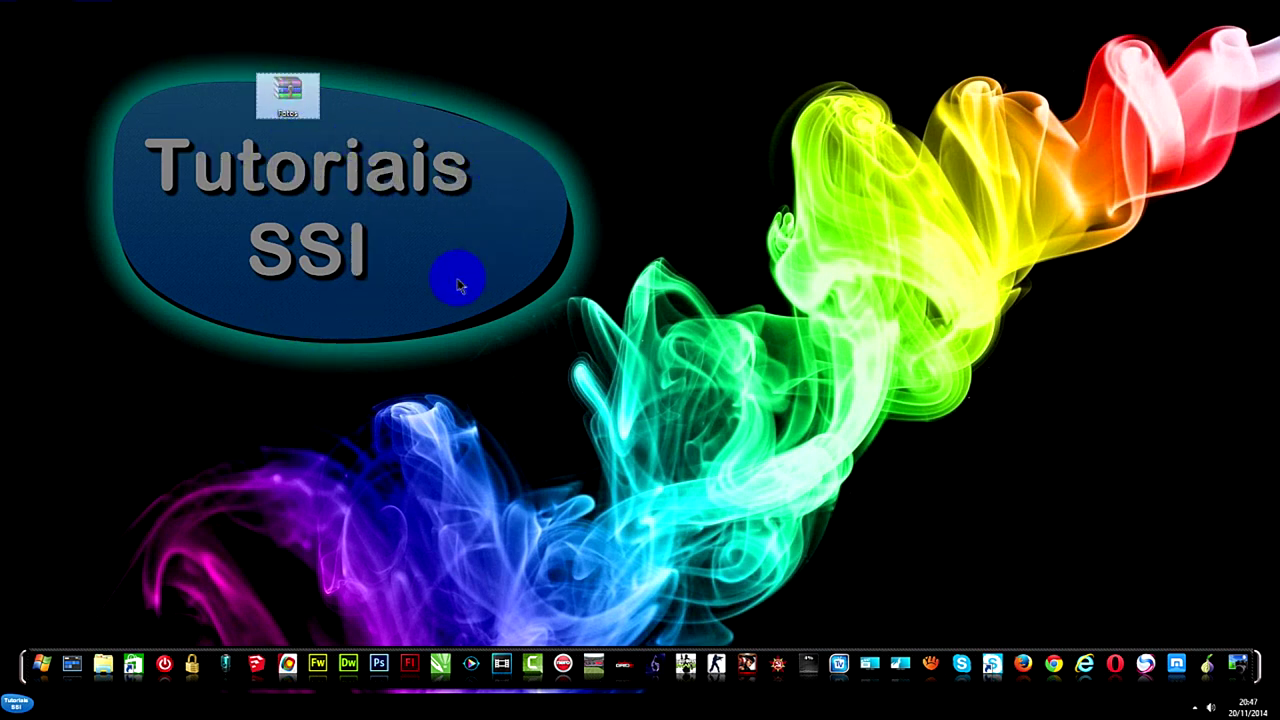
left_click_drag(258, 85, 103, 18)
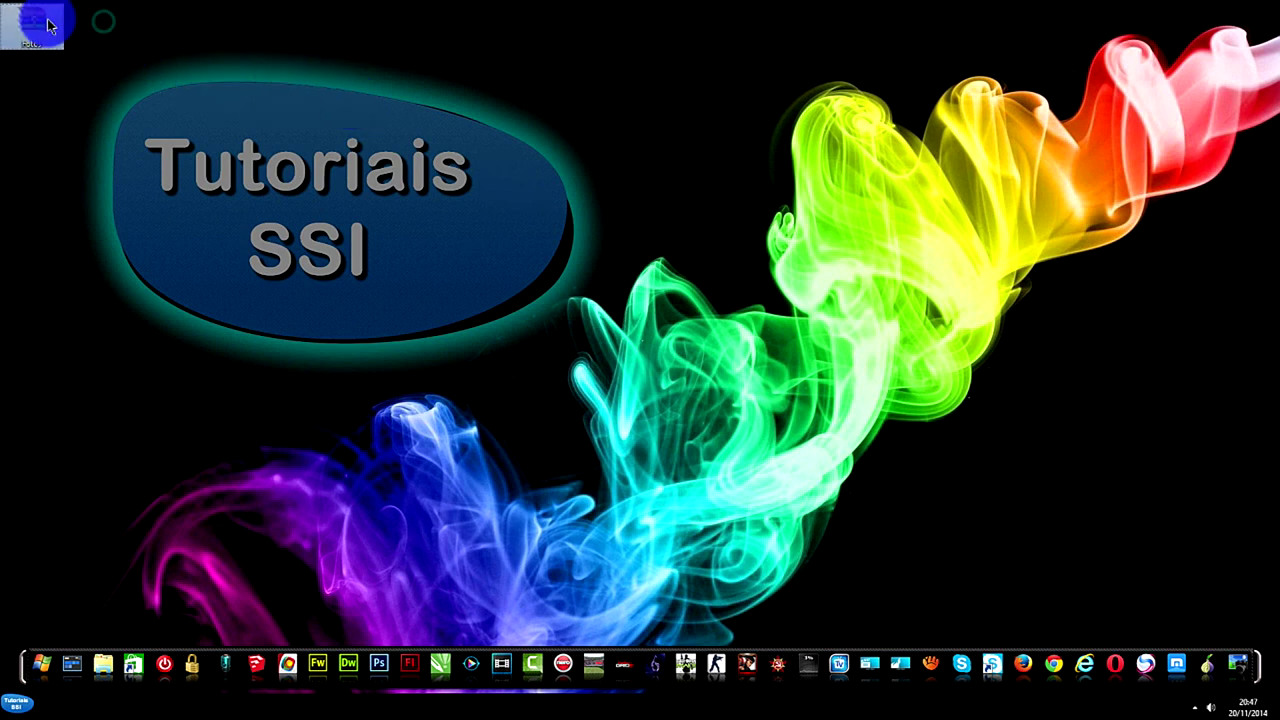